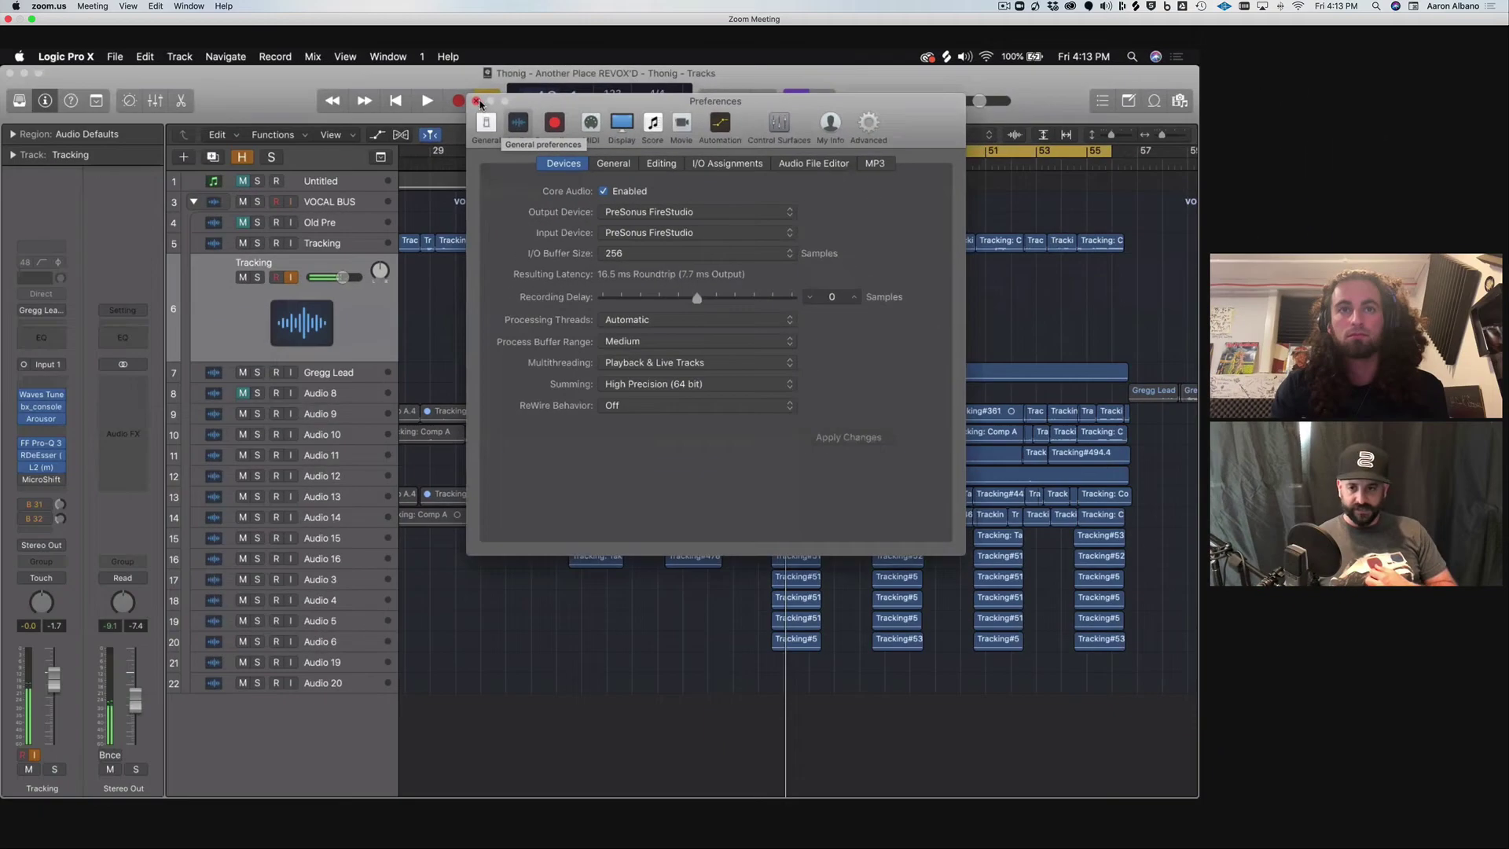
Close Logic's audio preferences and bring up PreSonus FireStudio (44,100 Hz, 24-bit) in Audio MIDI Setup
{"action": "left_click", "coordinate": [477, 102]}
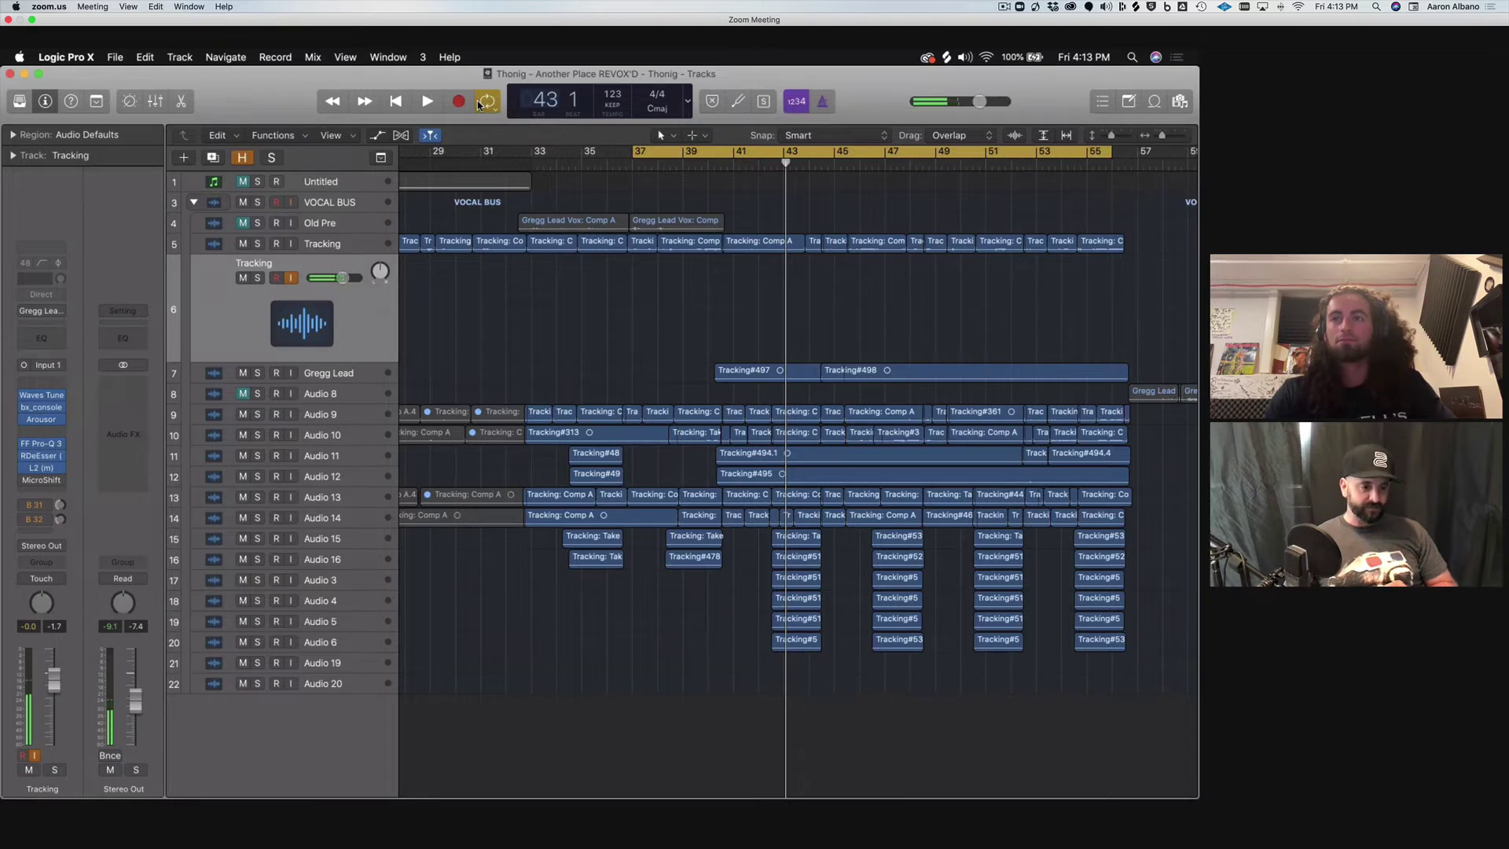
{"action": "key", "text": "super+Tab"}
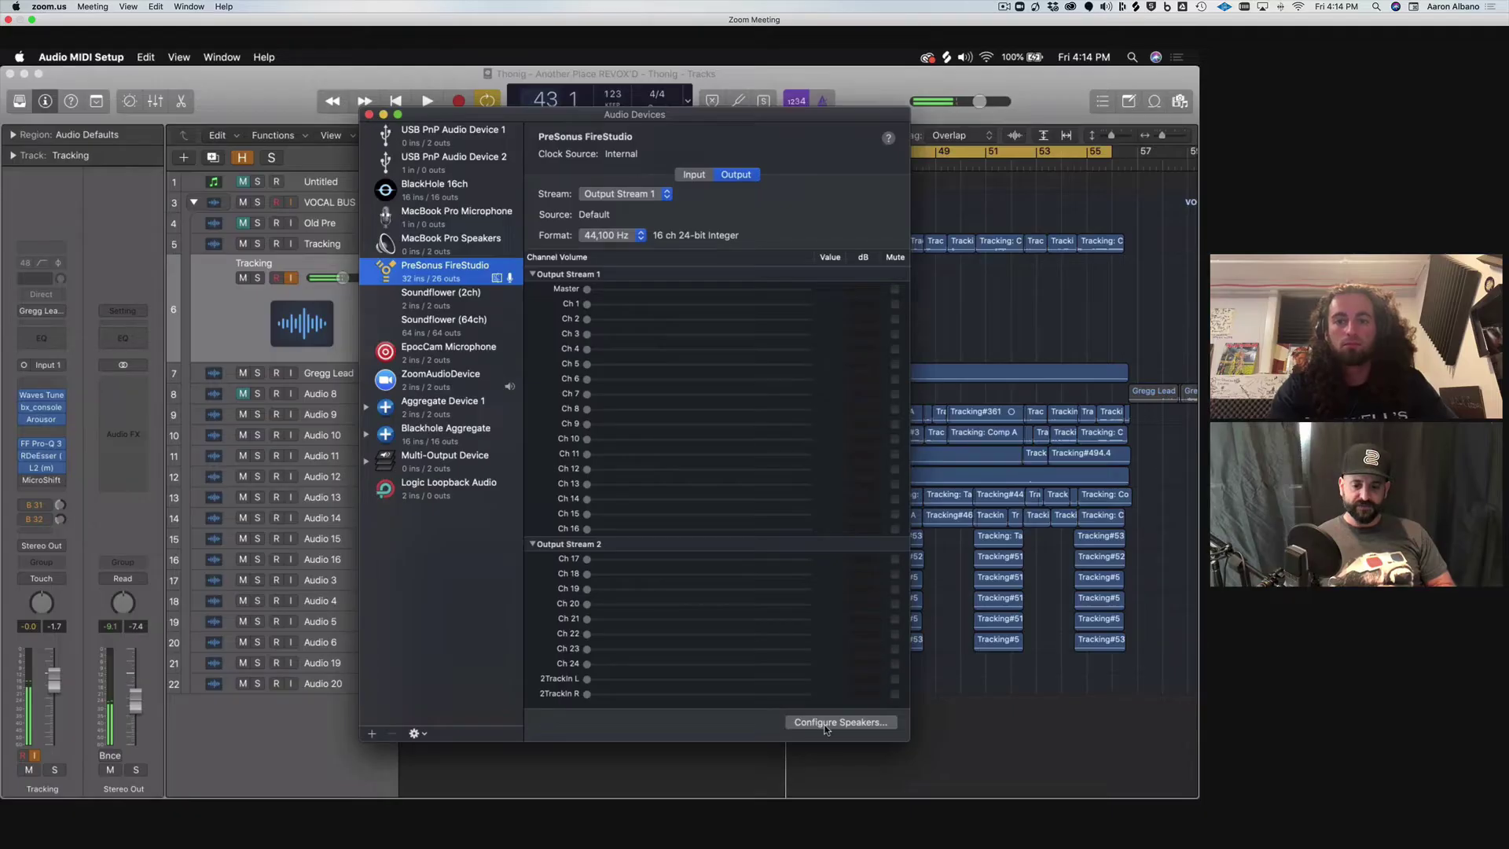
Confirm the FireStudio's Stereo speaker setup on channels 1 and 2, then go to Loopback
{"action": "left_click", "coordinate": [835, 722]}
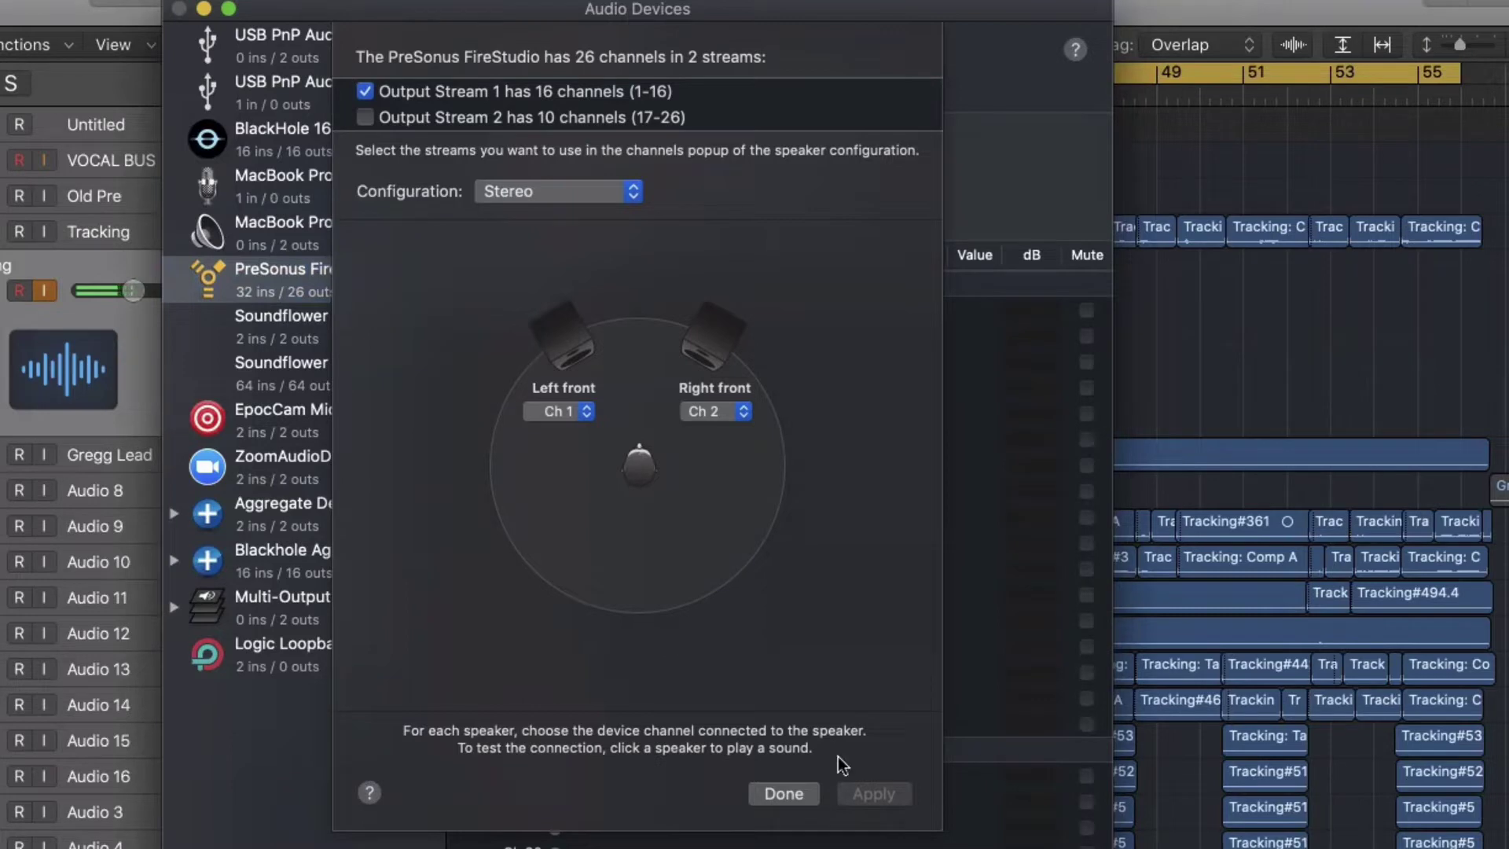
{"action": "left_click", "coordinate": [796, 794]}
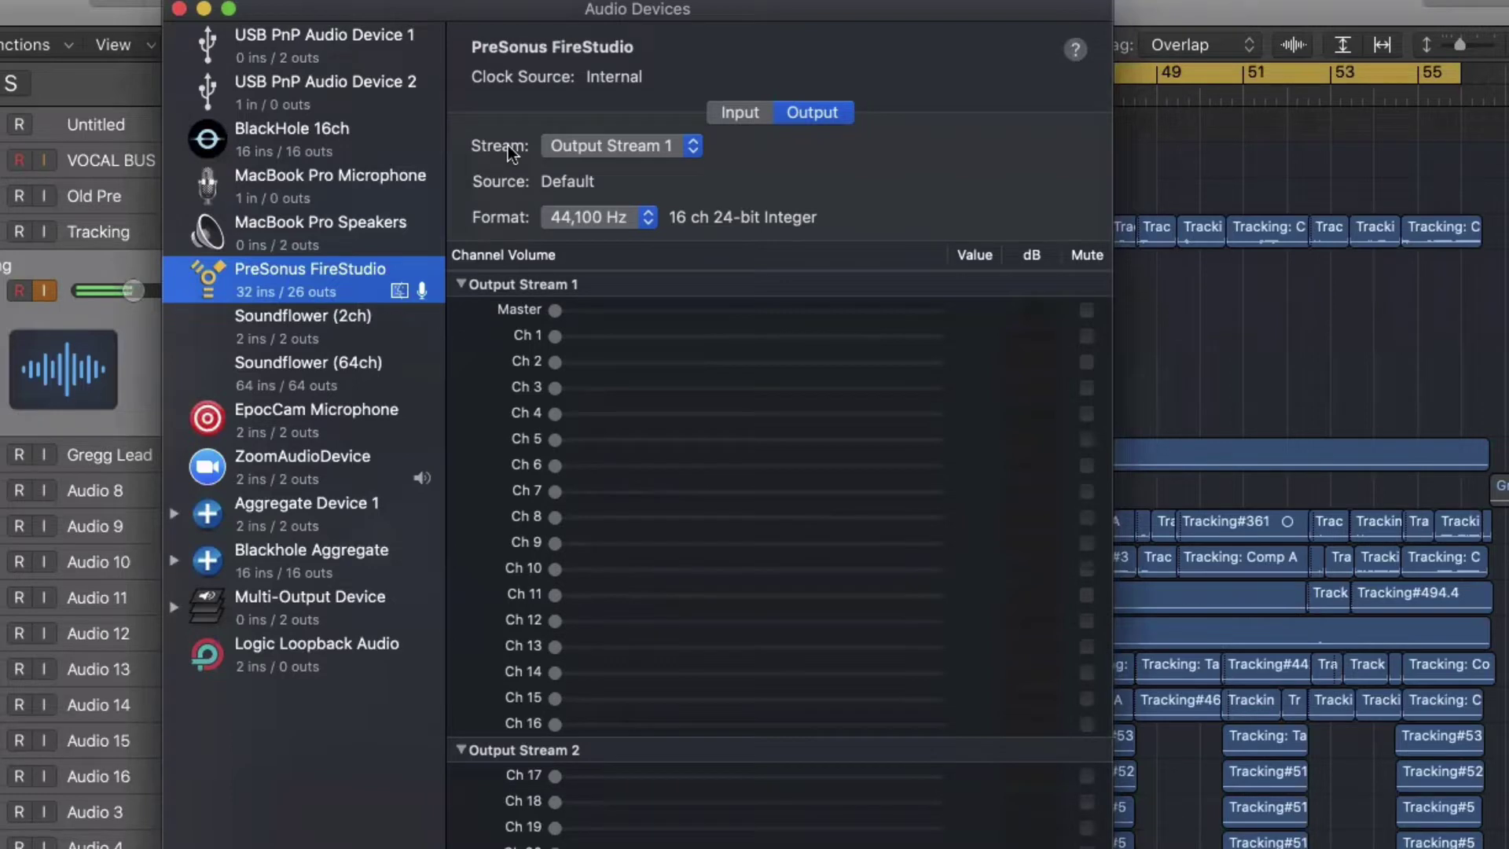
{"action": "key", "text": "super+Tab"}
{"action": "key", "text": "super+Tab"}
{"action": "key", "text": "super+Tab"}
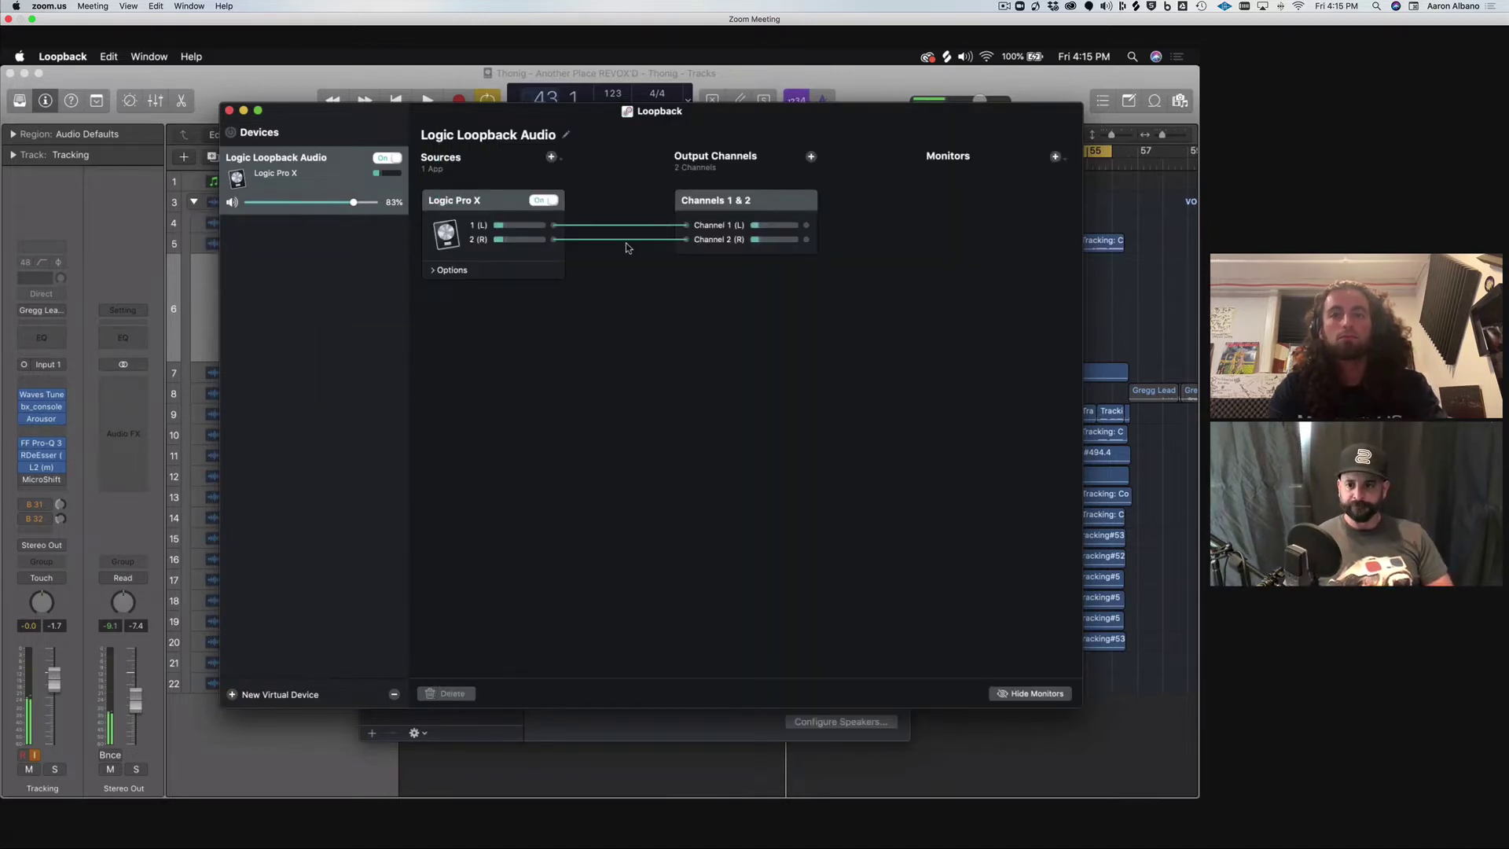
Bring up Zoom's audio settings, with Logic Loopback Audio as the microphone
{"action": "key", "text": "super+Tab"}
{"action": "key", "text": "super+Tab"}
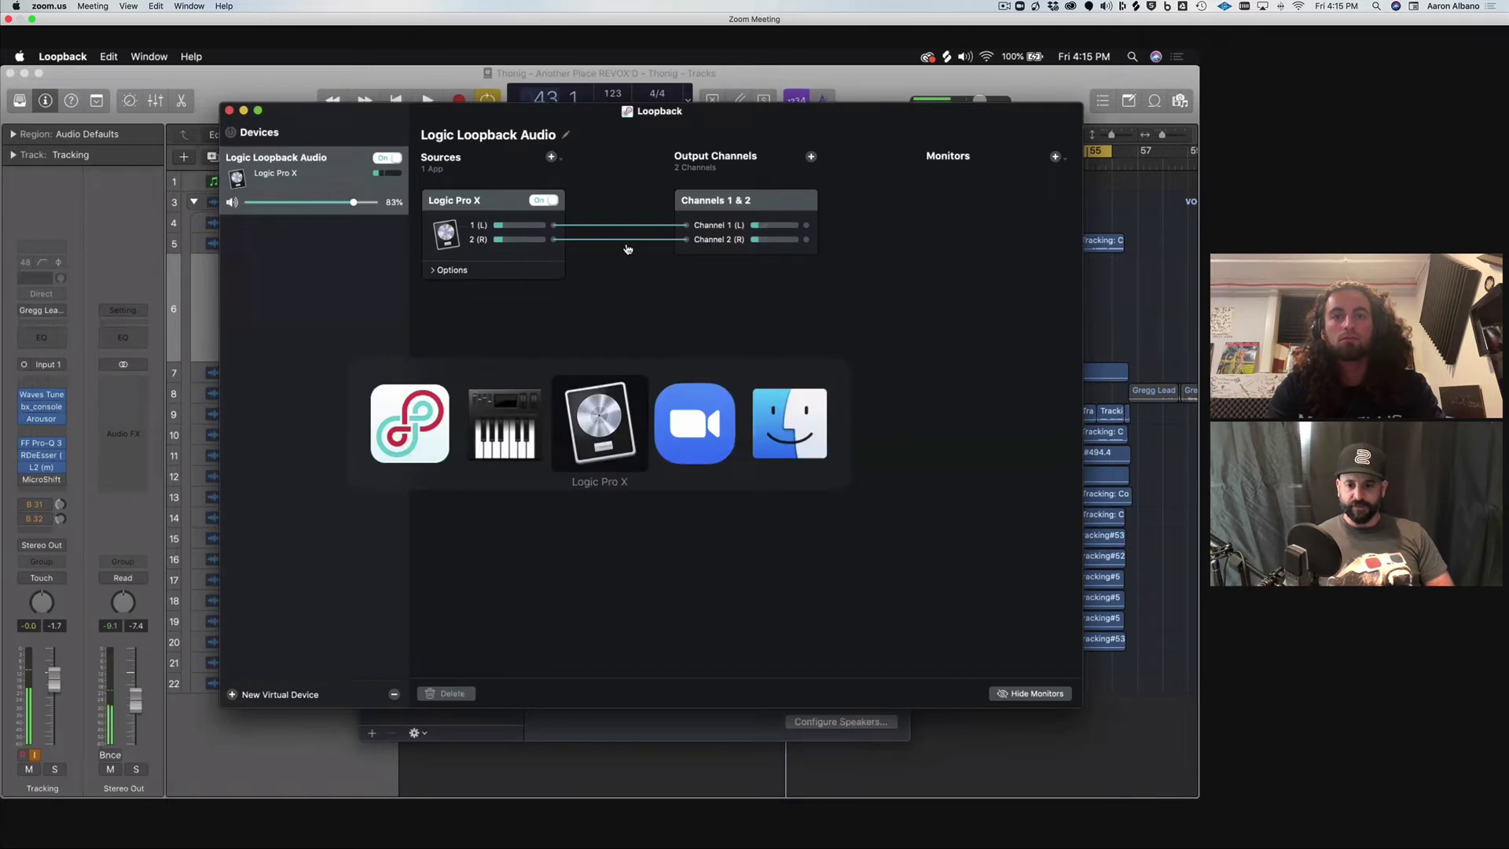
{"action": "key", "text": "super+Tab"}
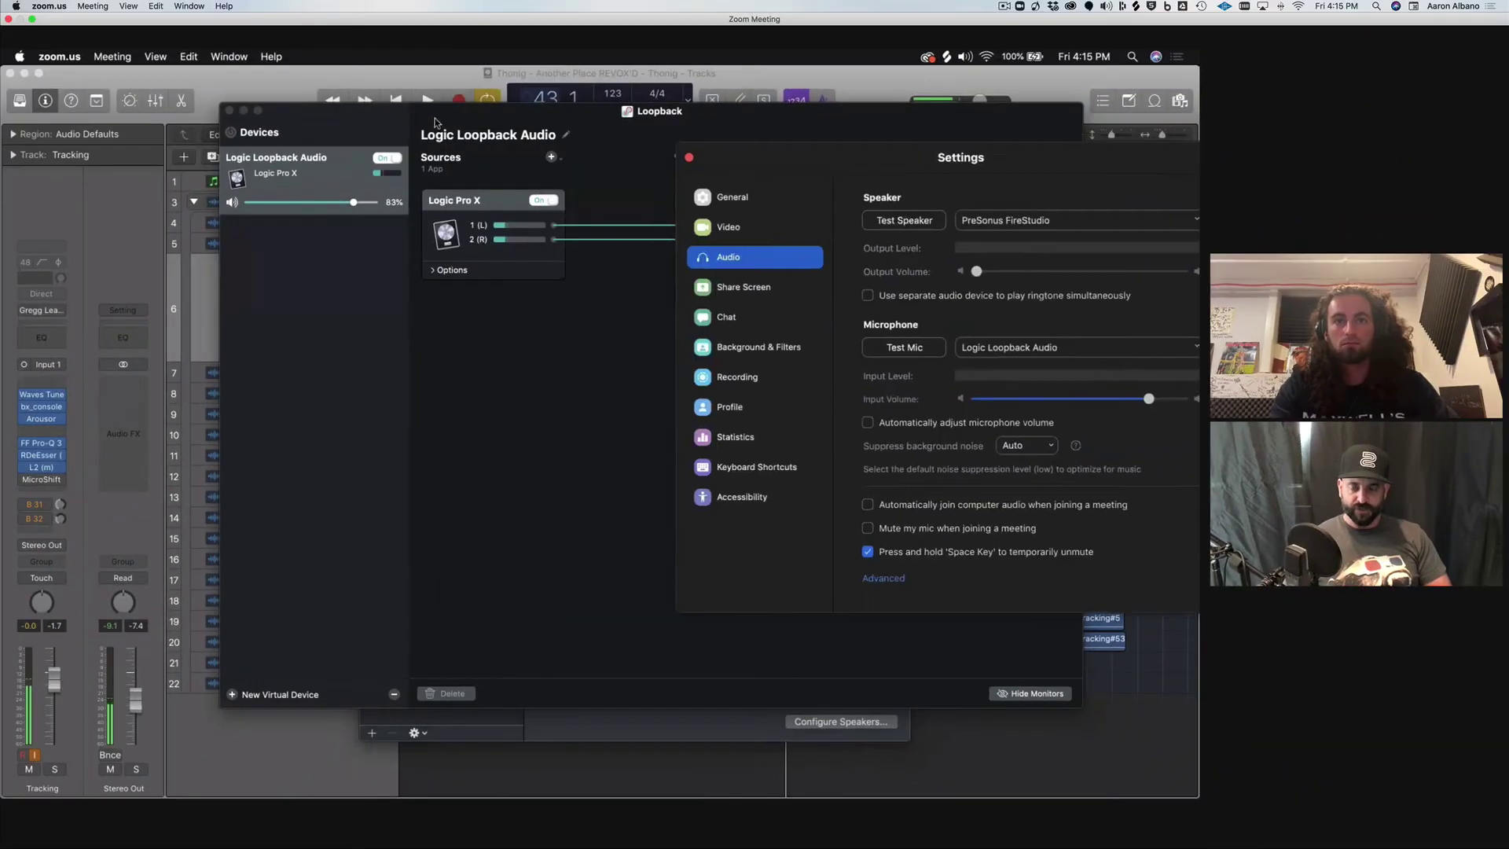
Move Zoom's Settings window aside, close it, and return to Loopback's Logic Loopback Audio device
{"action": "left_click_drag", "start_coordinate": [848, 156], "coordinate": [534, 196]}
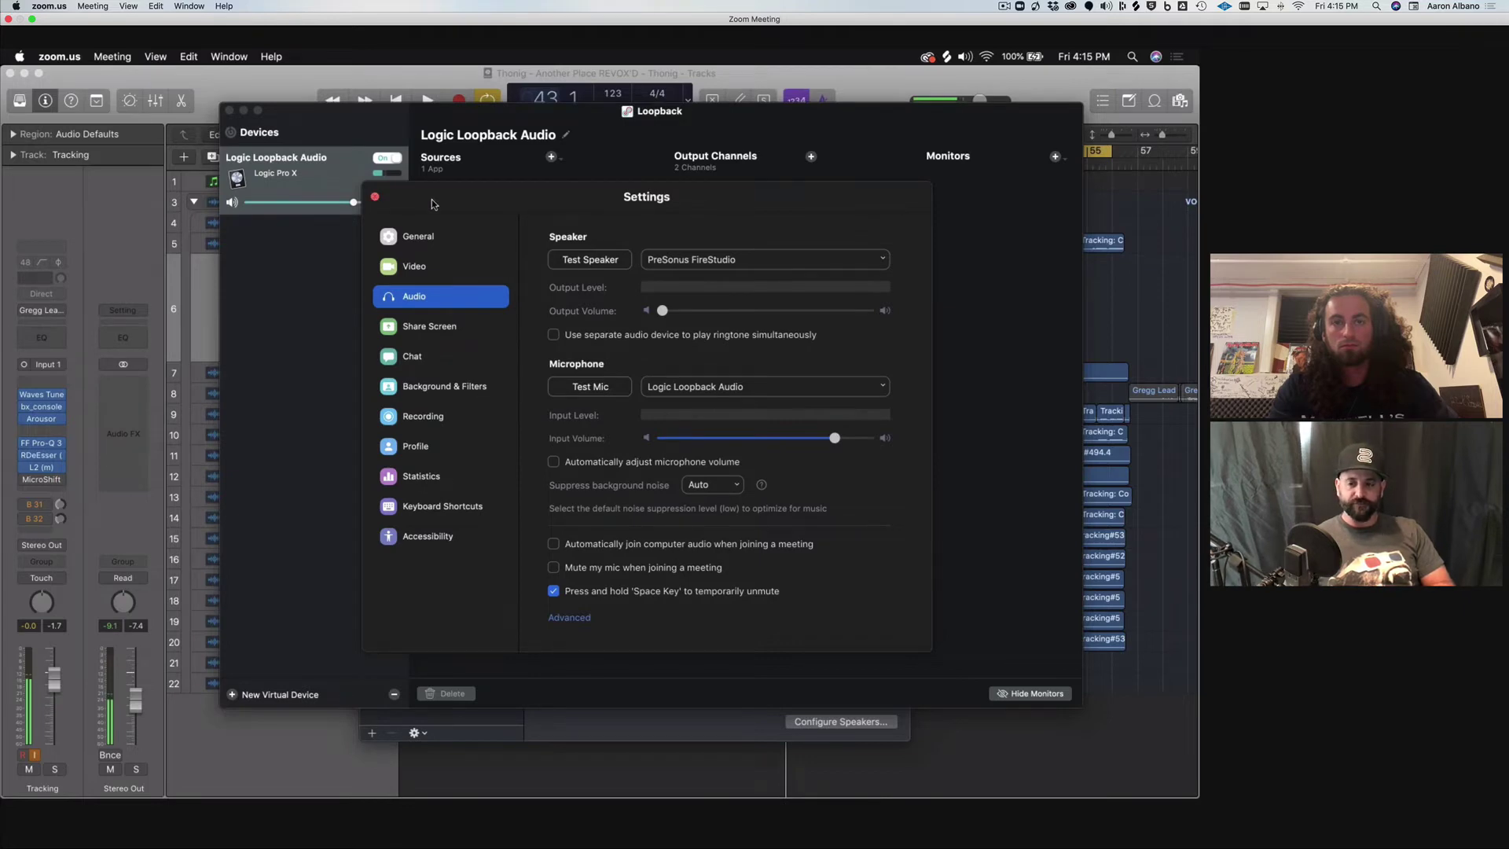
{"action": "left_click", "coordinate": [375, 200]}
{"action": "key", "text": "super+Tab"}
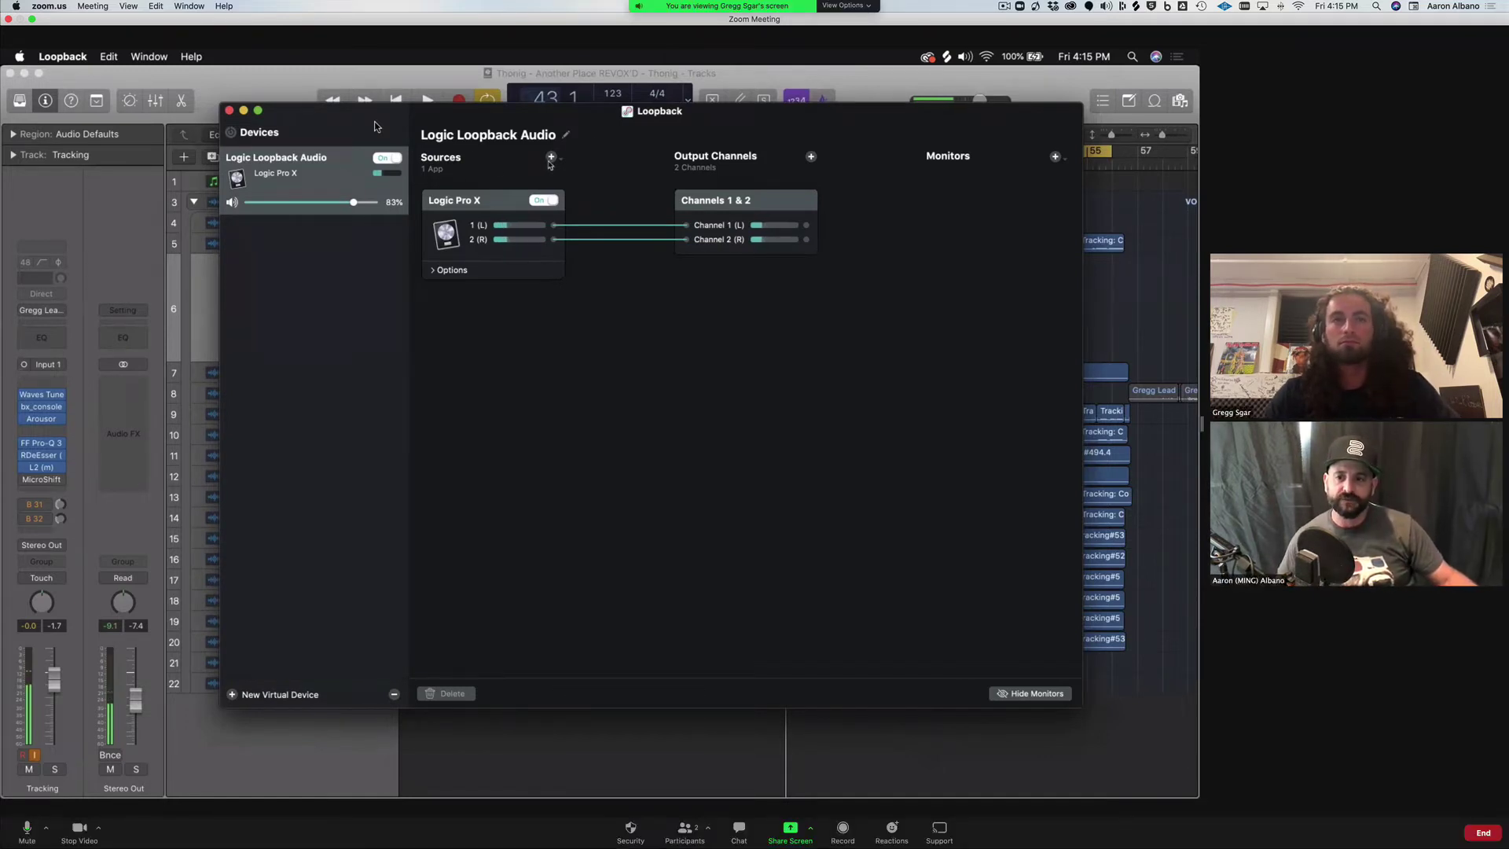
Add MacBook Pro Microphone as a Loopback source into Channels 1 & 2, switched off
{"action": "left_click", "coordinate": [553, 158]}
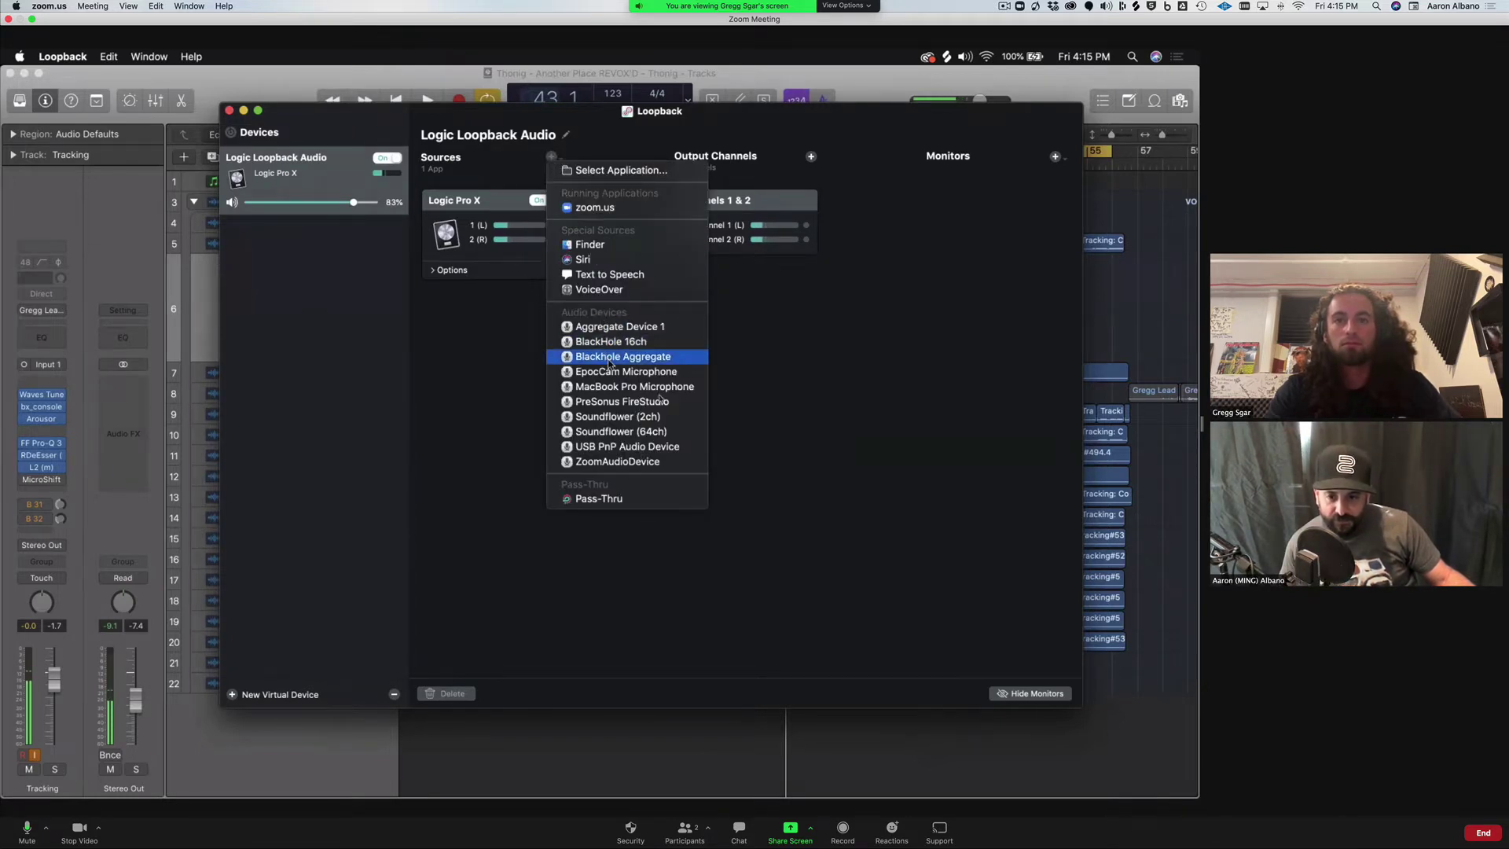
{"action": "left_click", "coordinate": [612, 385]}
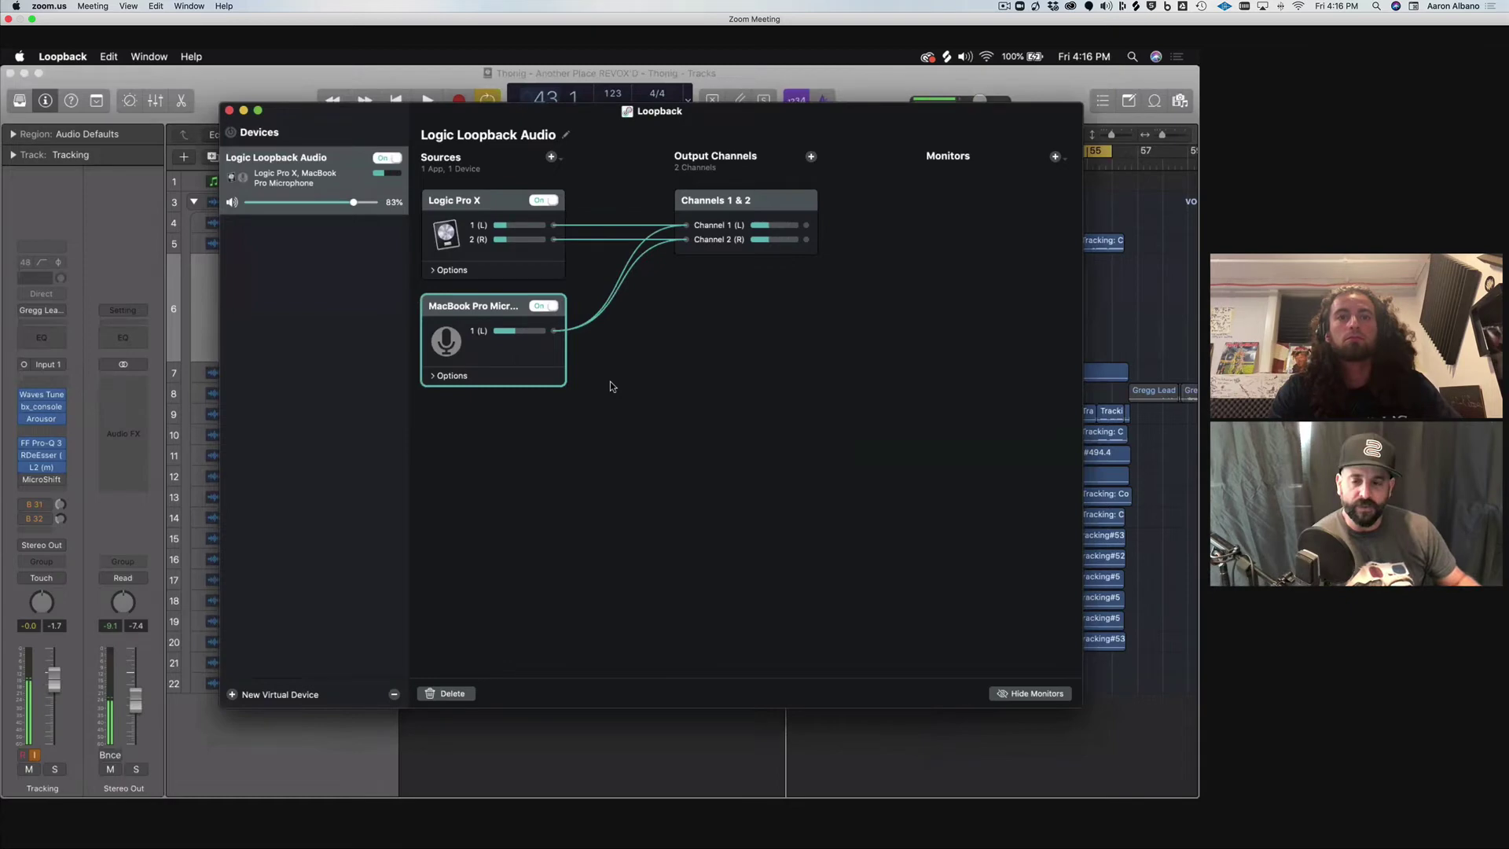
{"action": "left_click", "coordinate": [543, 306]}
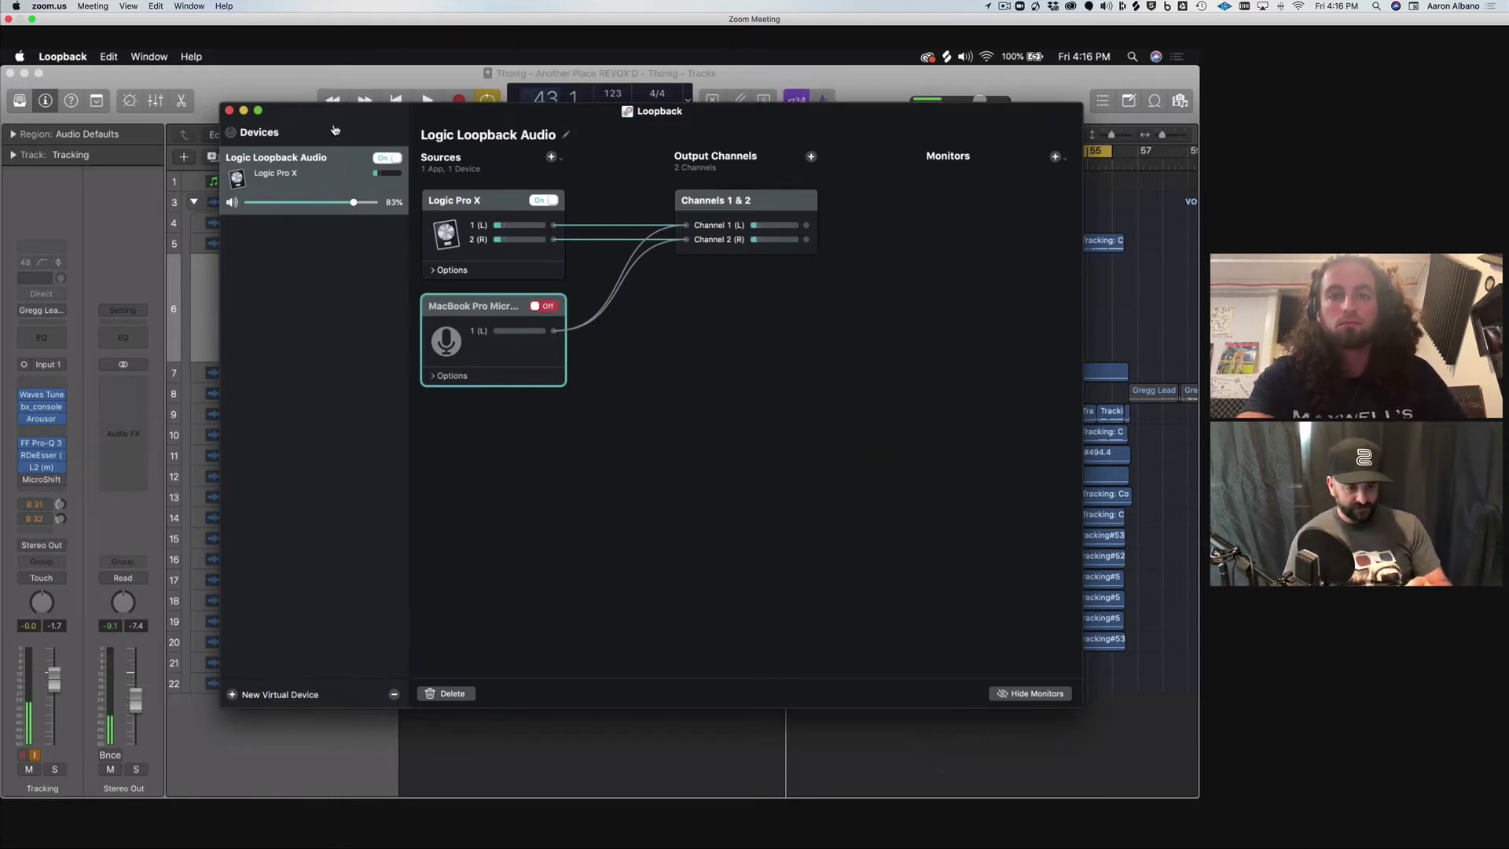
{"action": "key", "text": "super+Tab"}
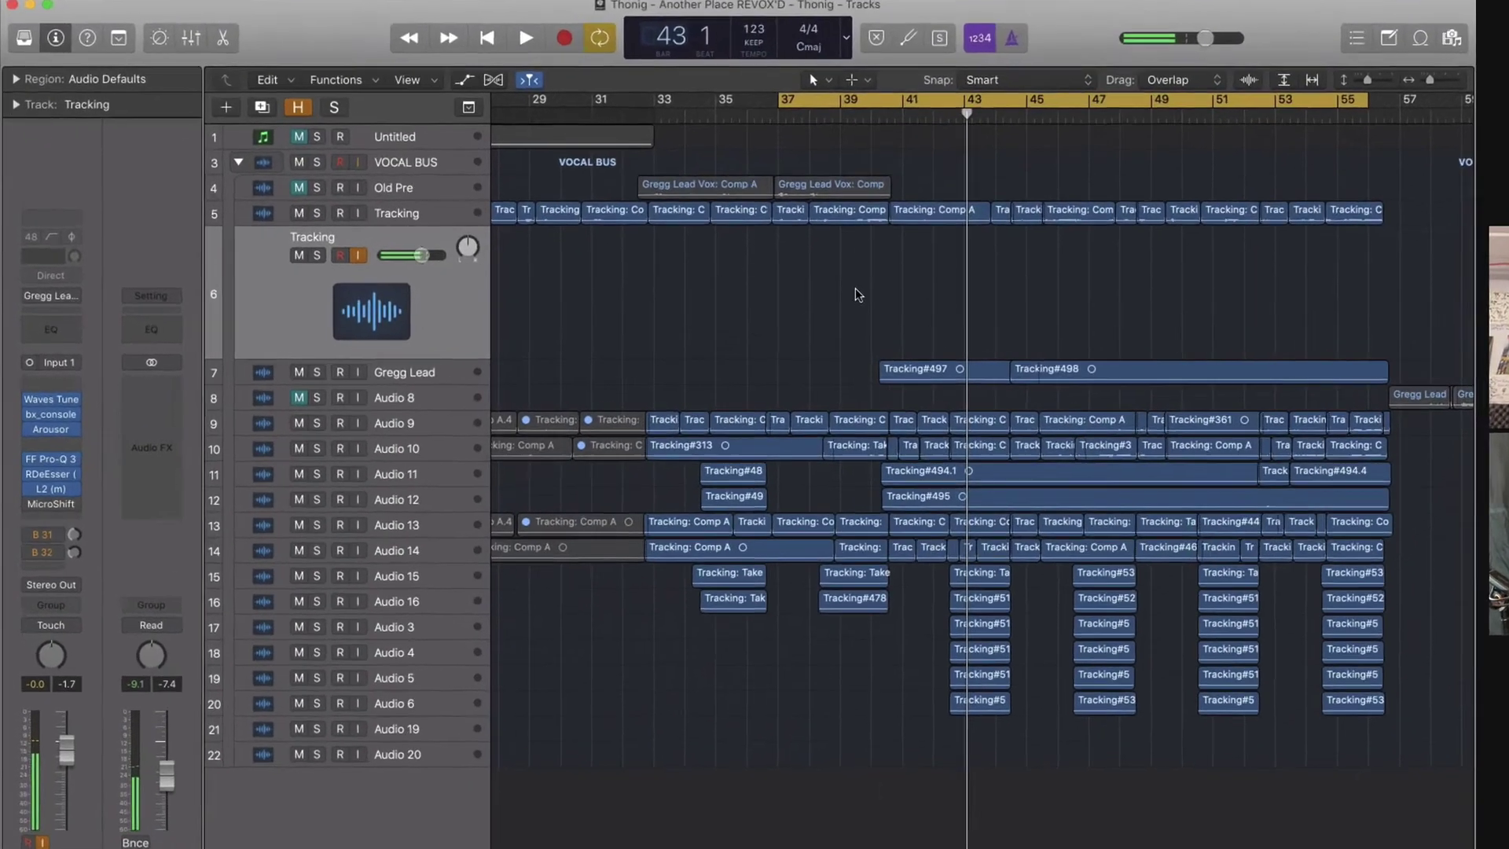
Play the Thonig session in Logic Pro X
{"action": "key", "text": "space"}
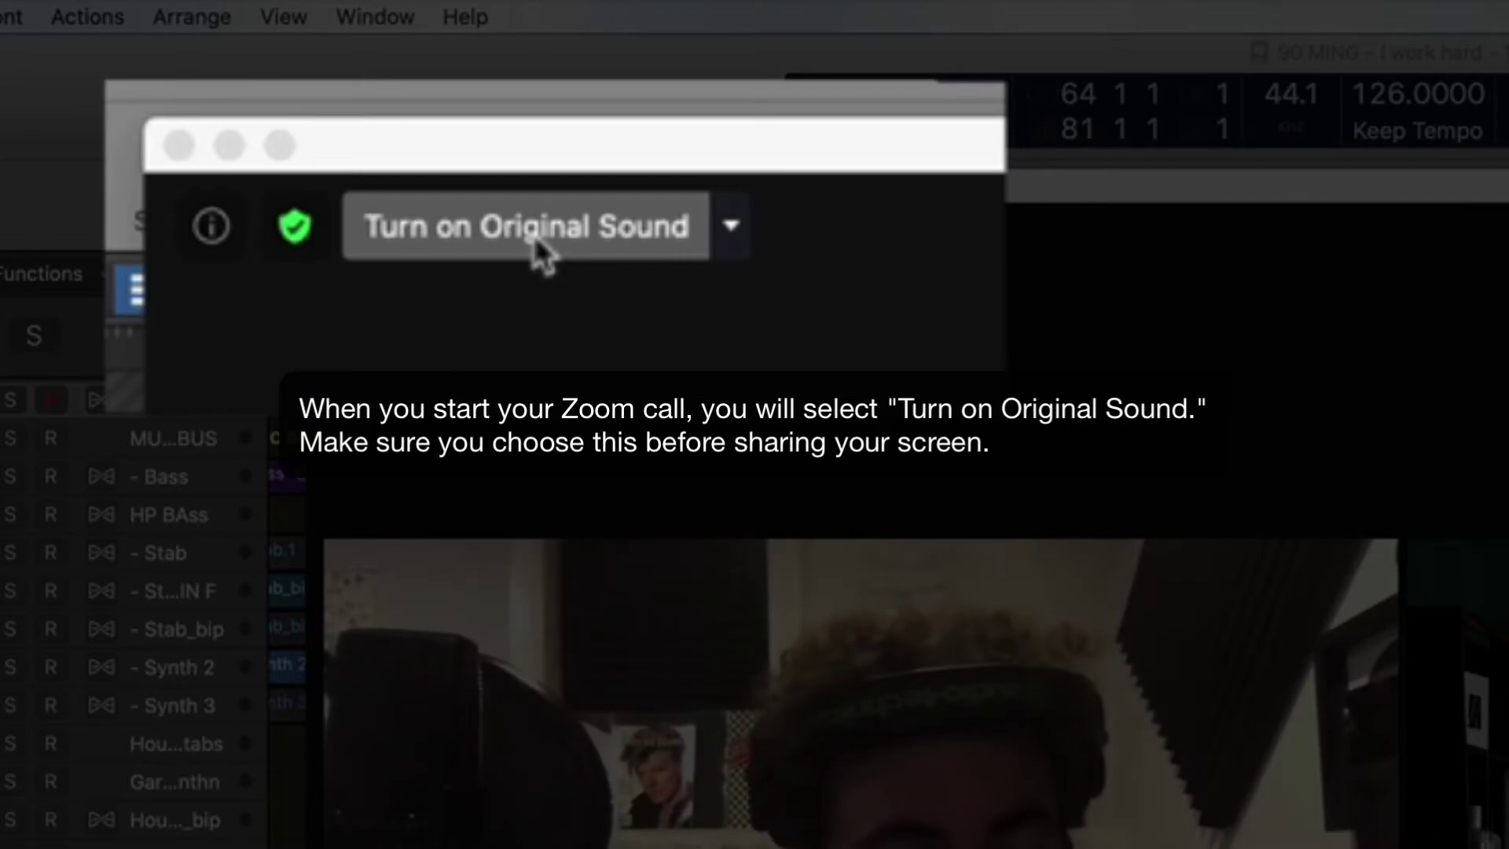
Enable Original Sound, share the screen with computer sound, and give the participant mouse and keyboard control
{"action": "left_click", "coordinate": [534, 232]}
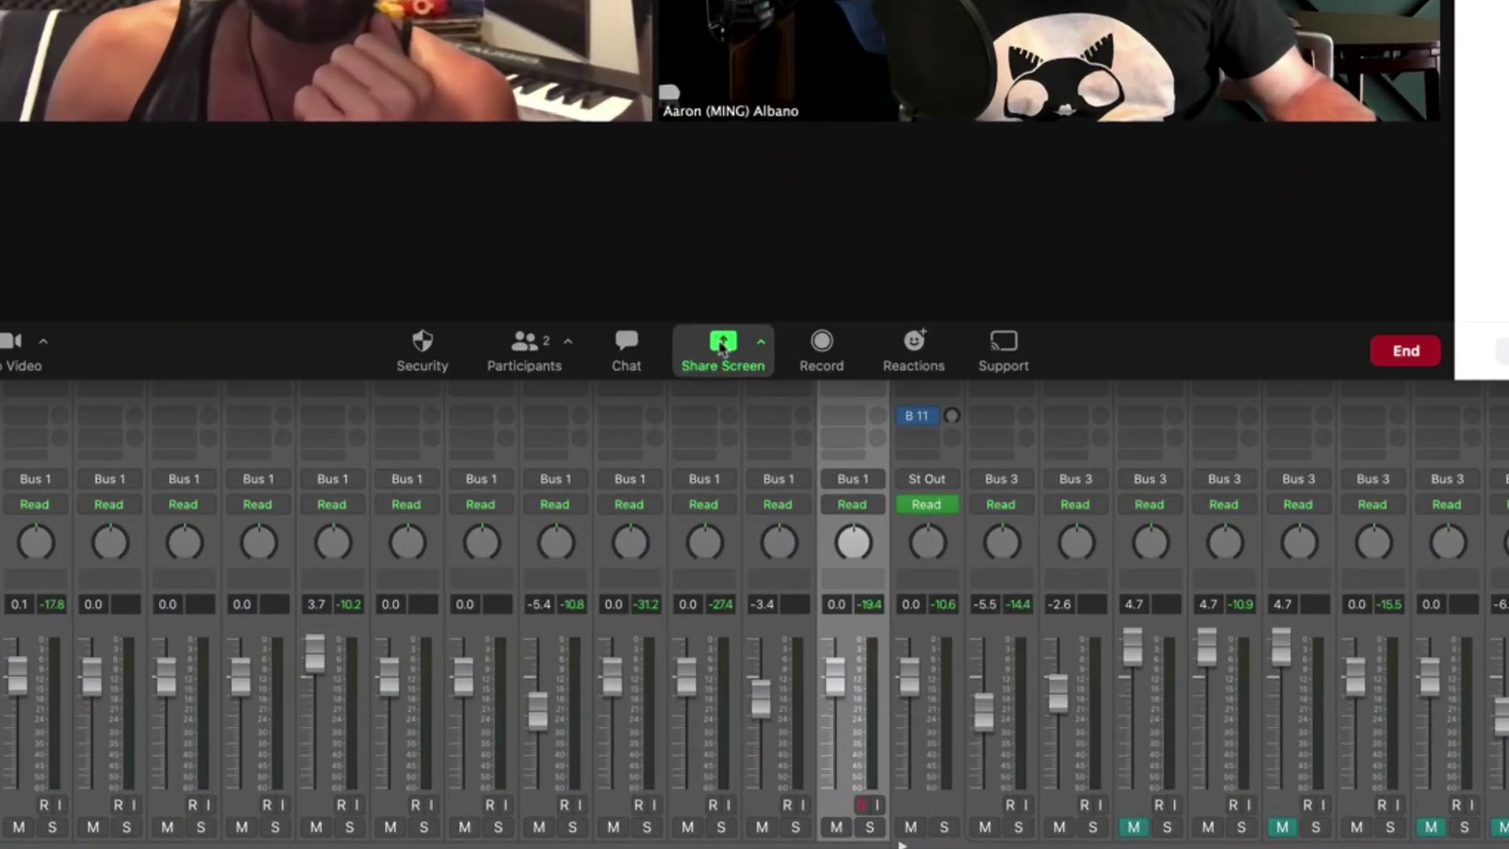
{"action": "left_click", "coordinate": [711, 354]}
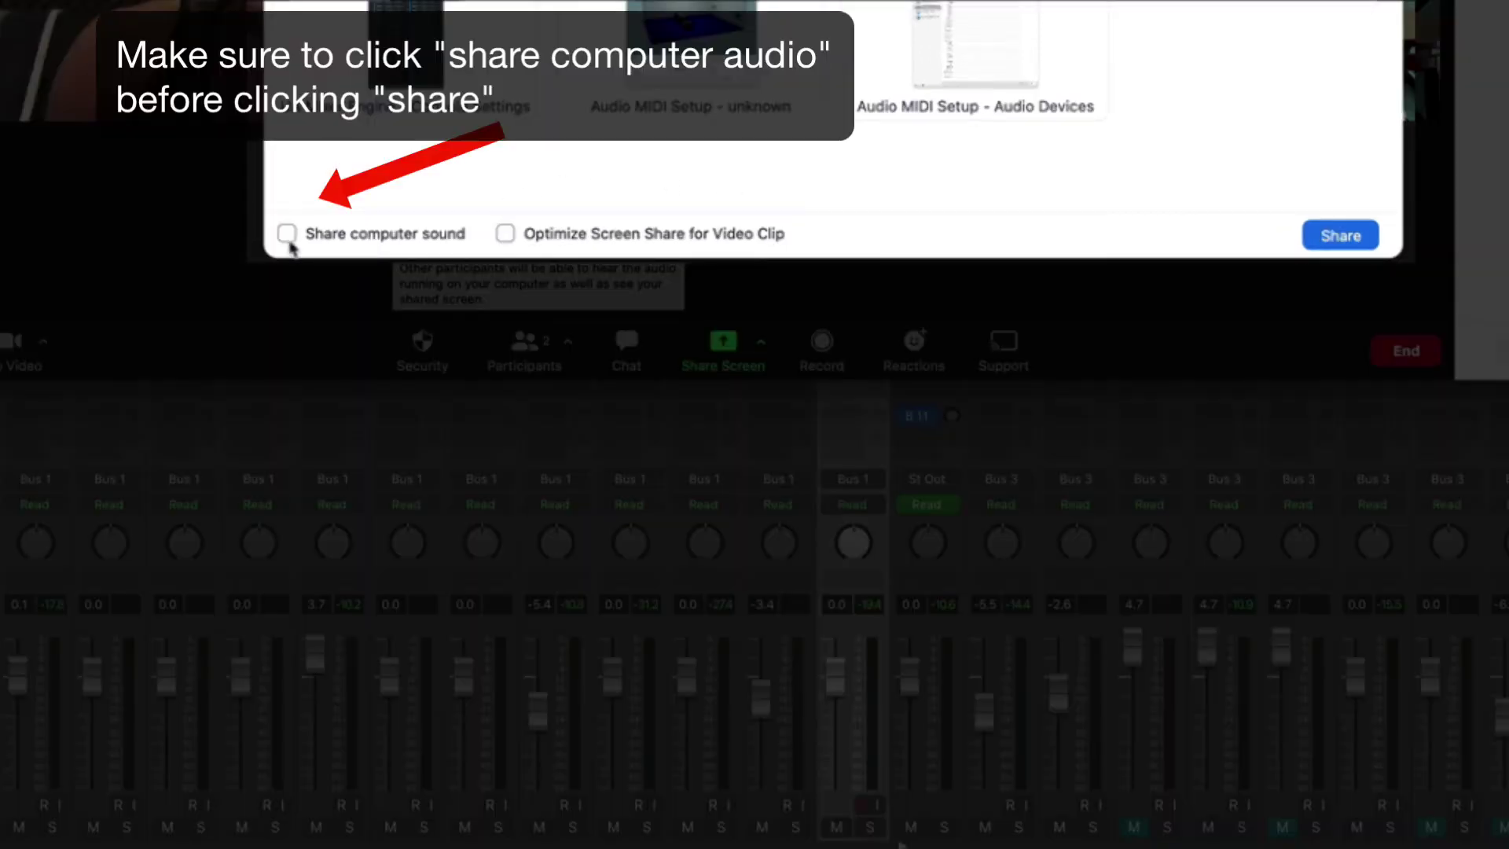
{"action": "left_click", "coordinate": [313, 232]}
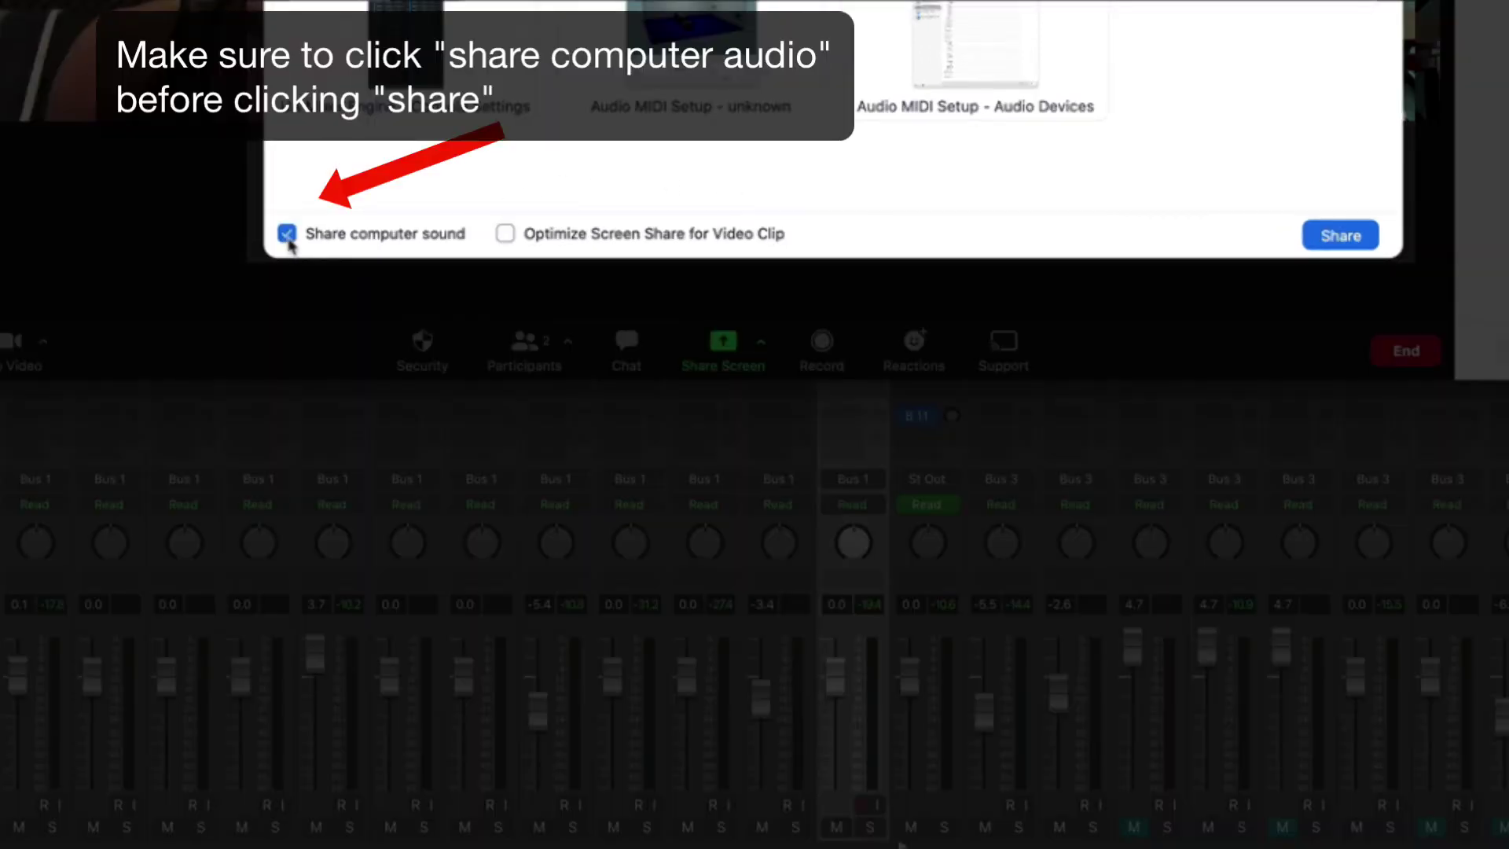
{"action": "left_click", "coordinate": [1340, 236]}
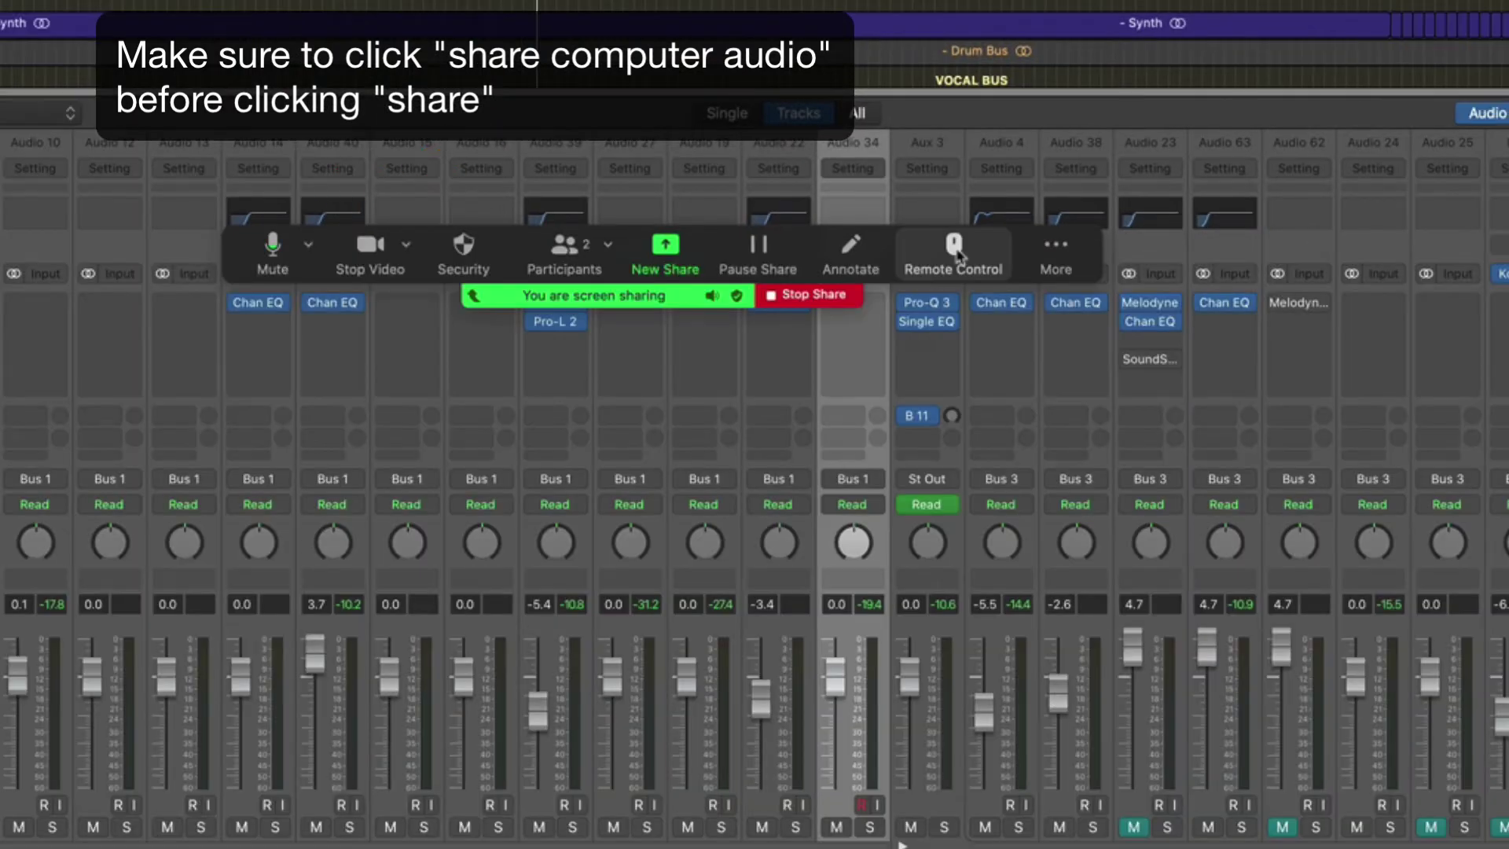
{"action": "left_click", "coordinate": [959, 249]}
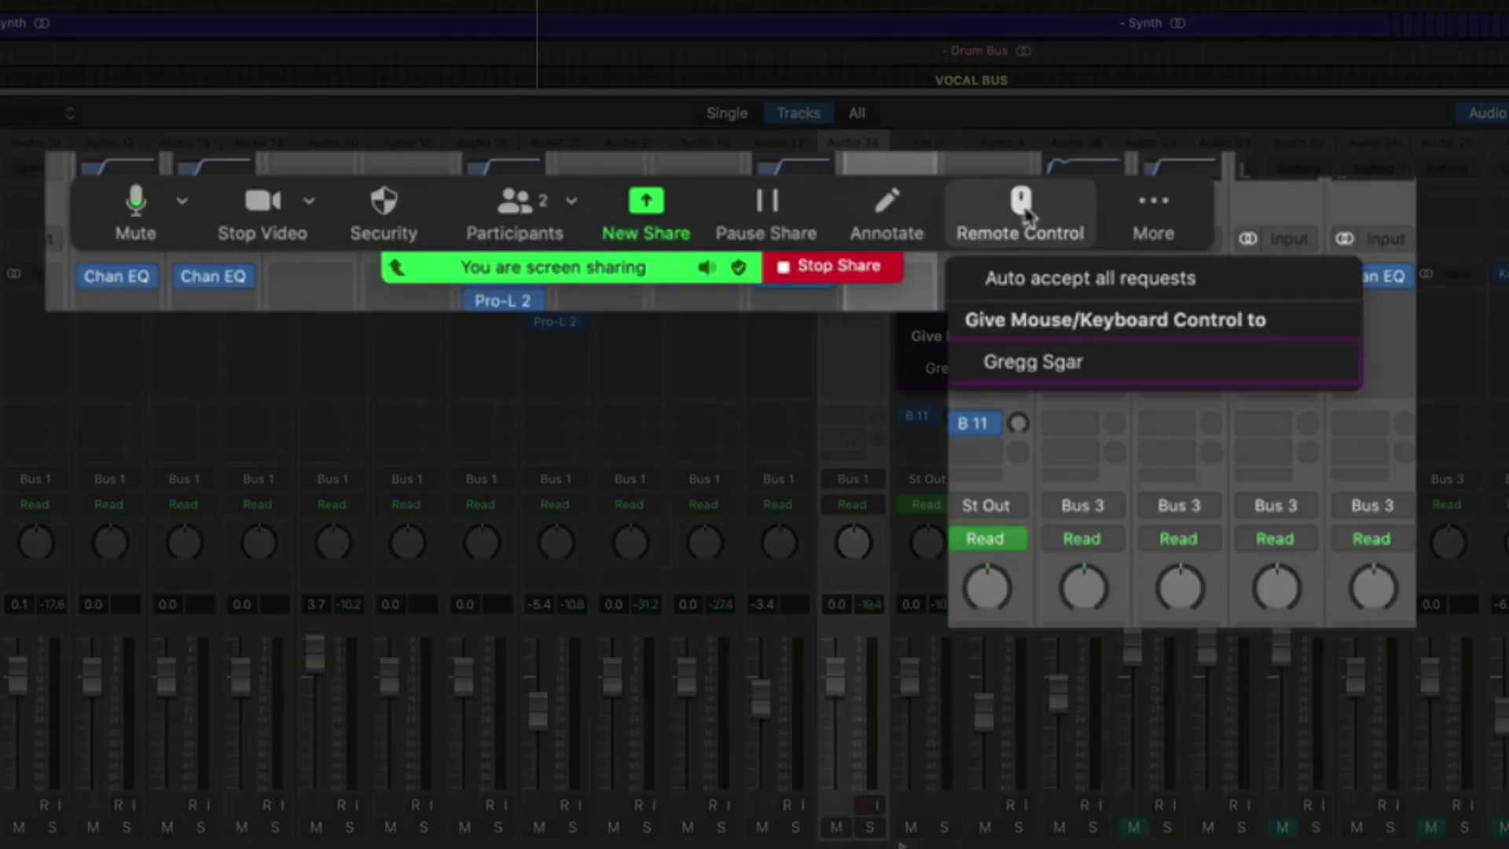
{"action": "left_click", "coordinate": [1063, 369]}
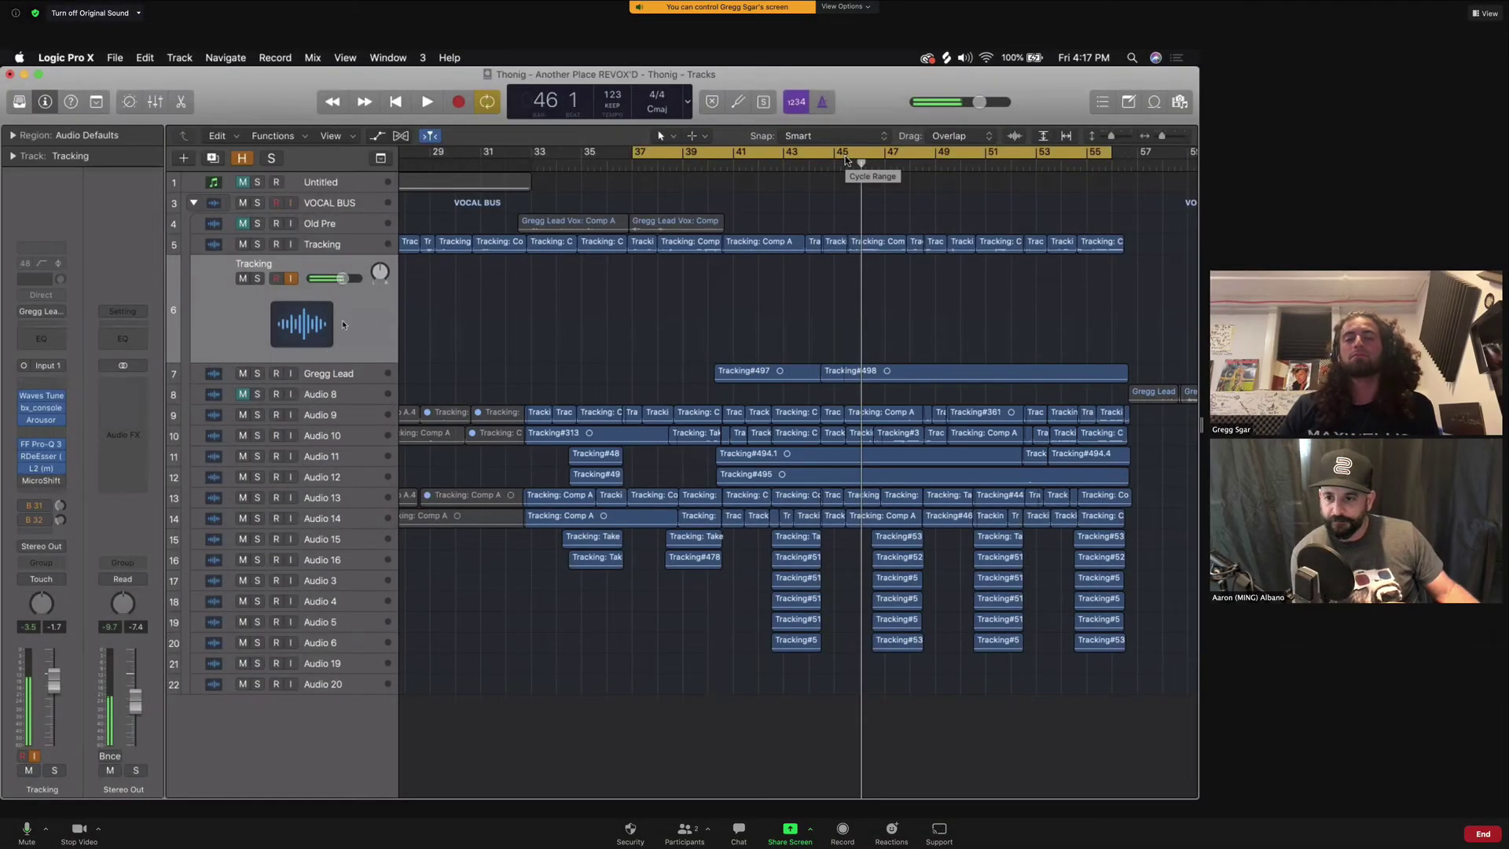
Take remote control and play the Thonig session from bar 37, stopping near bar 40
{"action": "left_click", "coordinate": [342, 322]}
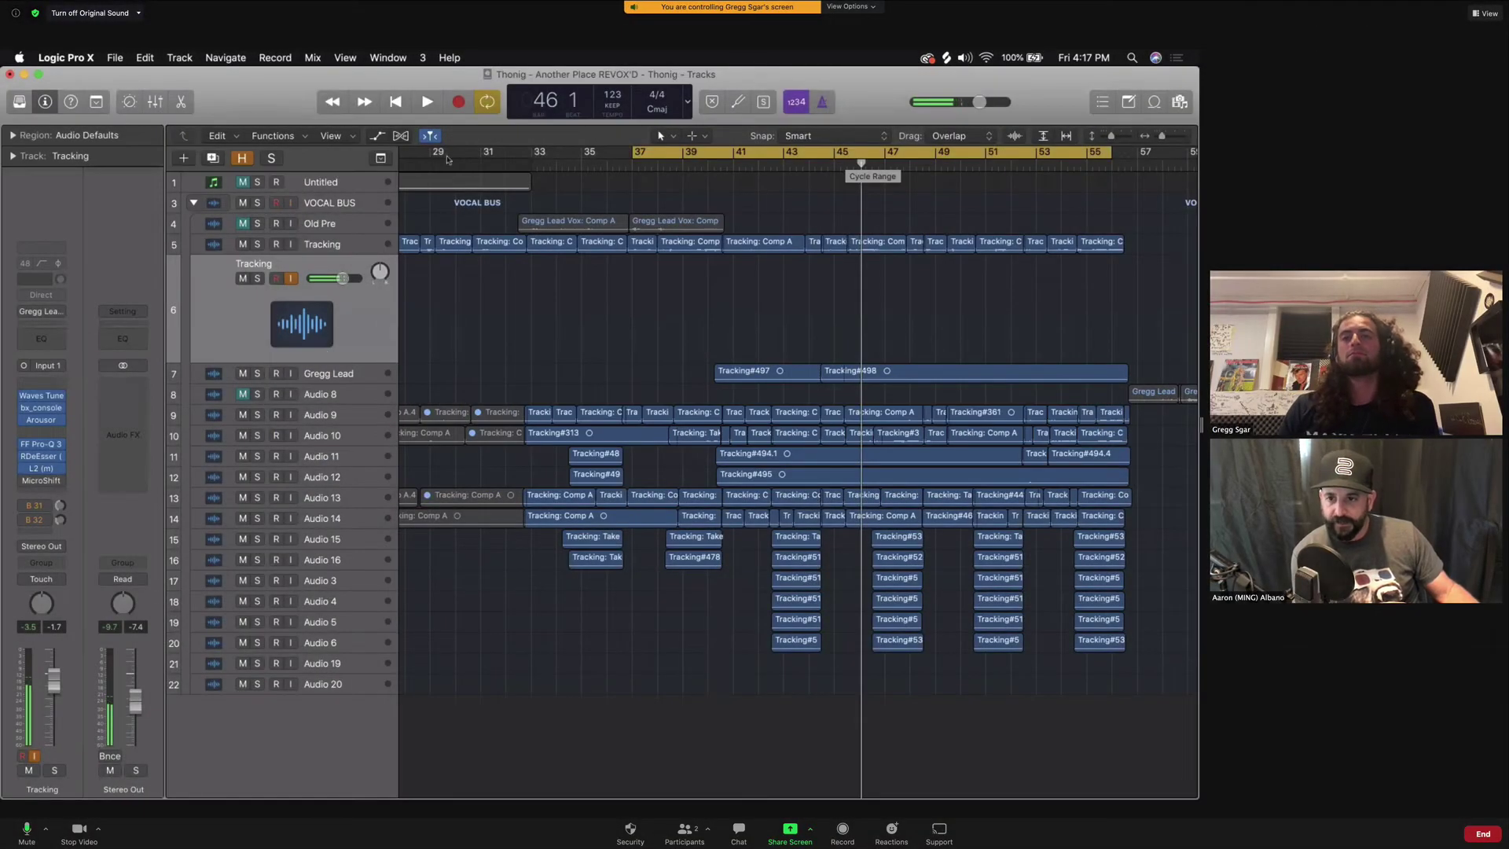
{"action": "left_click", "coordinate": [427, 103]}
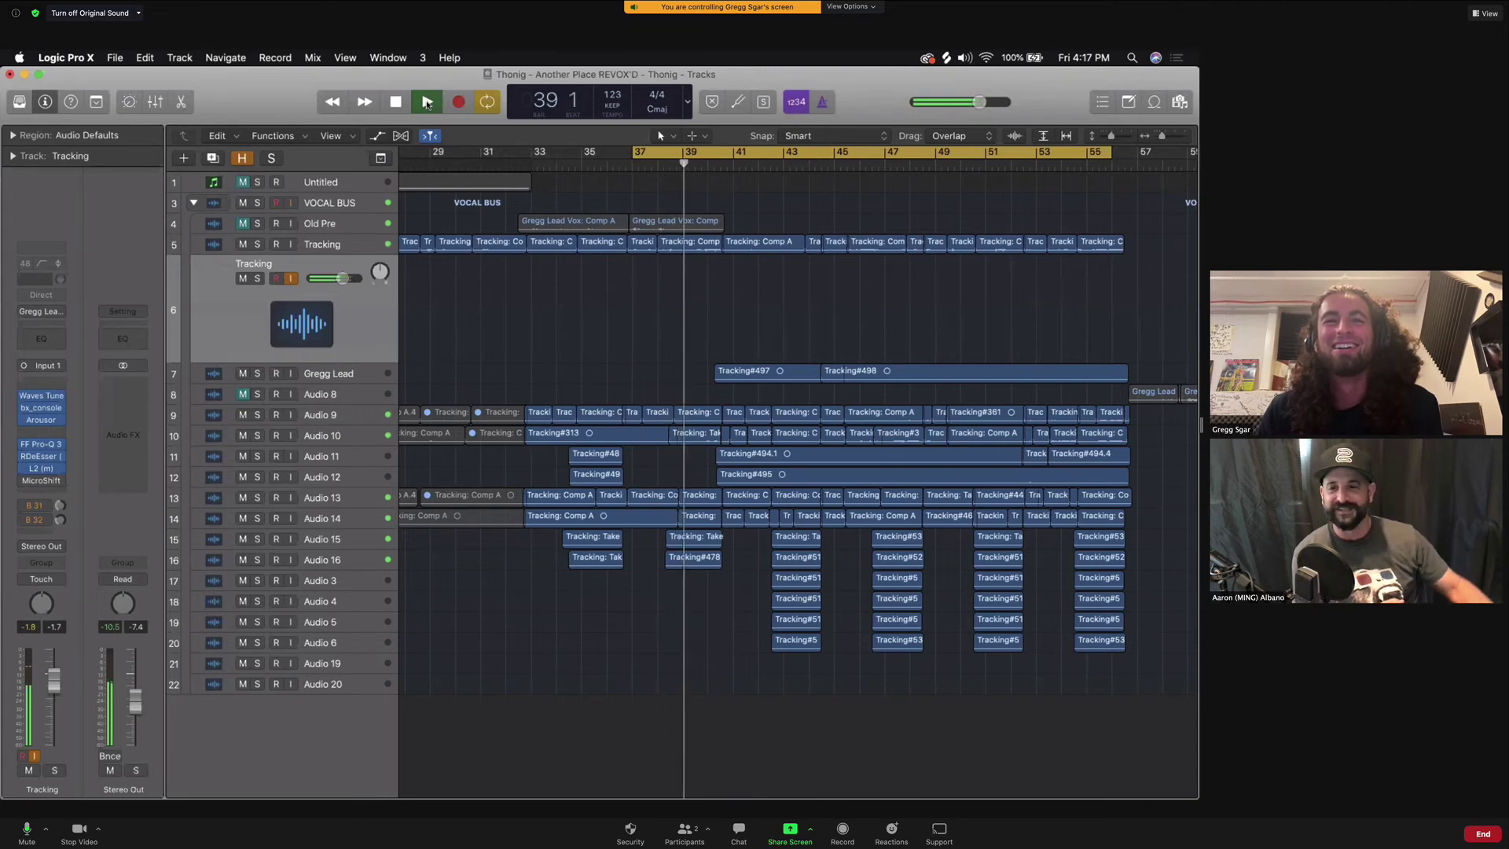
{"action": "key", "text": "space"}
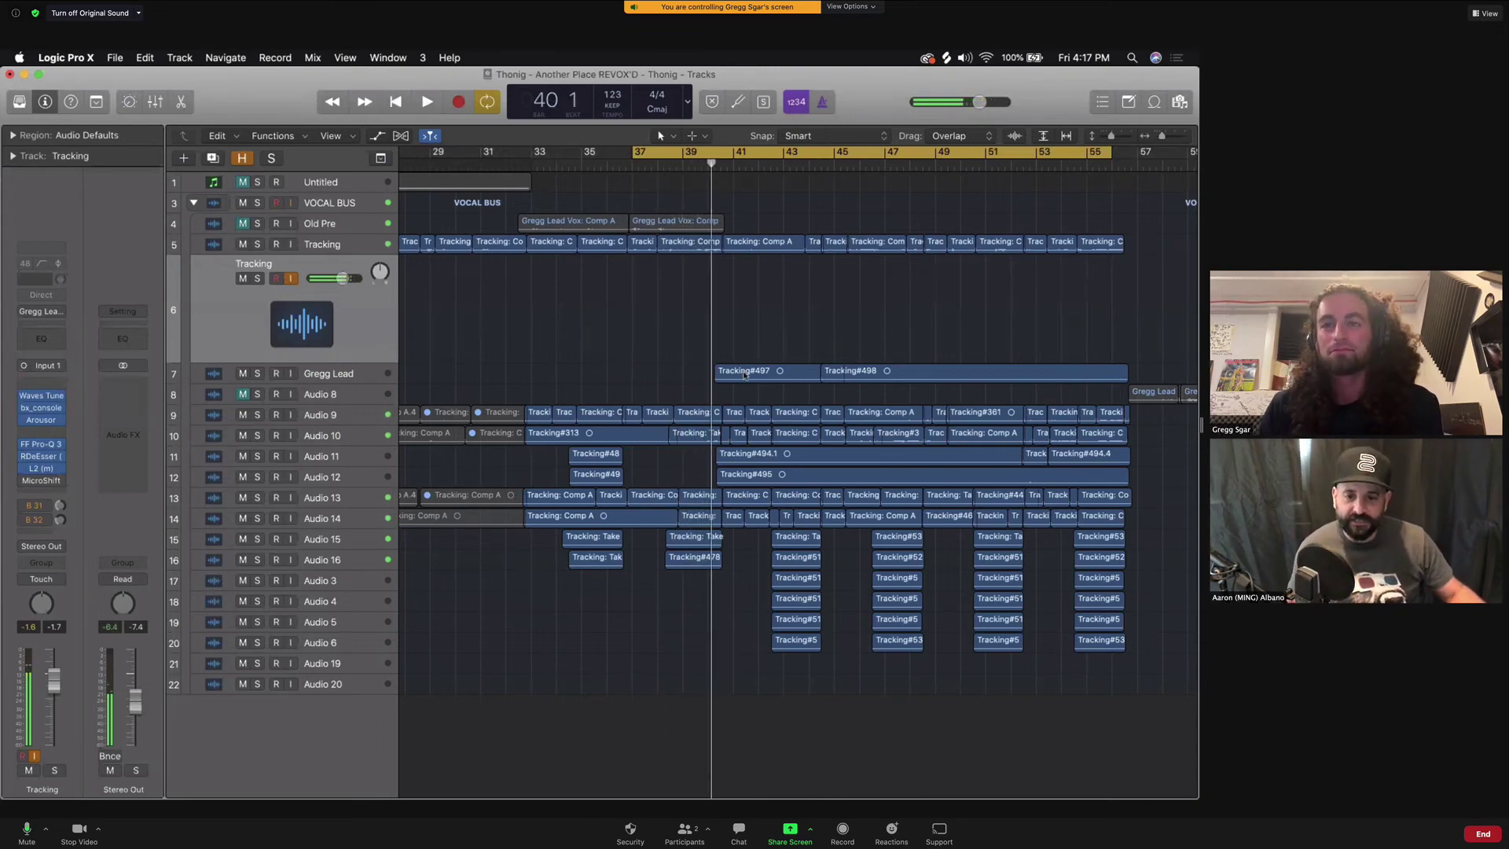
{"action": "key", "text": "super+Down"}
{"action": "key", "text": "super+Down"}
{"action": "key", "text": "super+Down"}
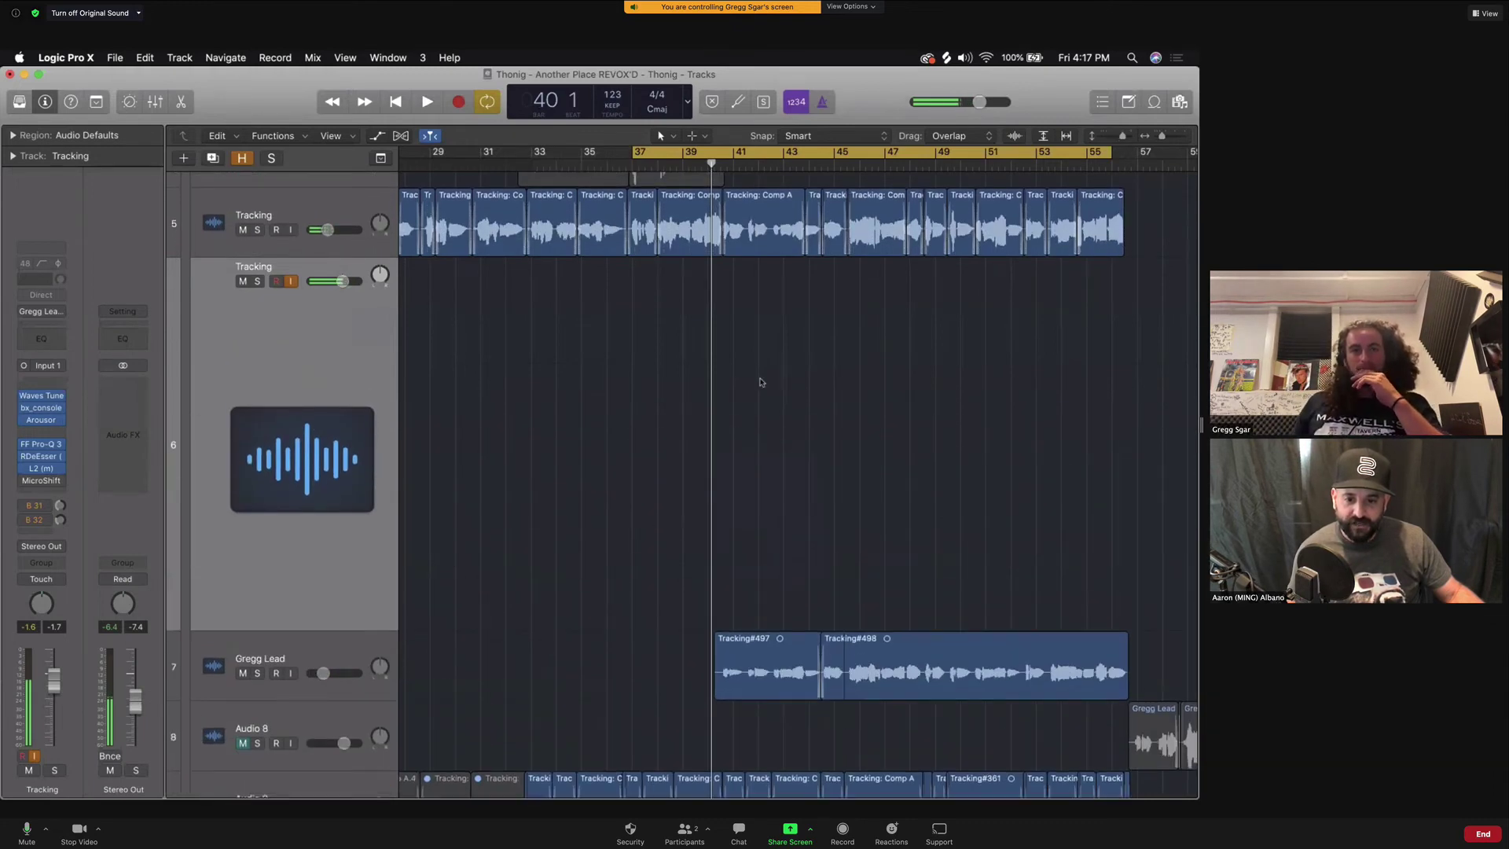
Zoom to bars 33–51 on Gregg Lead's Tracking#497 region, then enlarge the Tracking track
{"action": "scroll", "coordinate": [761, 382], "scroll_direction": "down", "scroll_amount": 2}
{"action": "scroll", "coordinate": [761, 382], "scroll_direction": "up", "scroll_amount": 3}
{"action": "scroll", "coordinate": [761, 382], "scroll_direction": "down", "scroll_amount": 5}
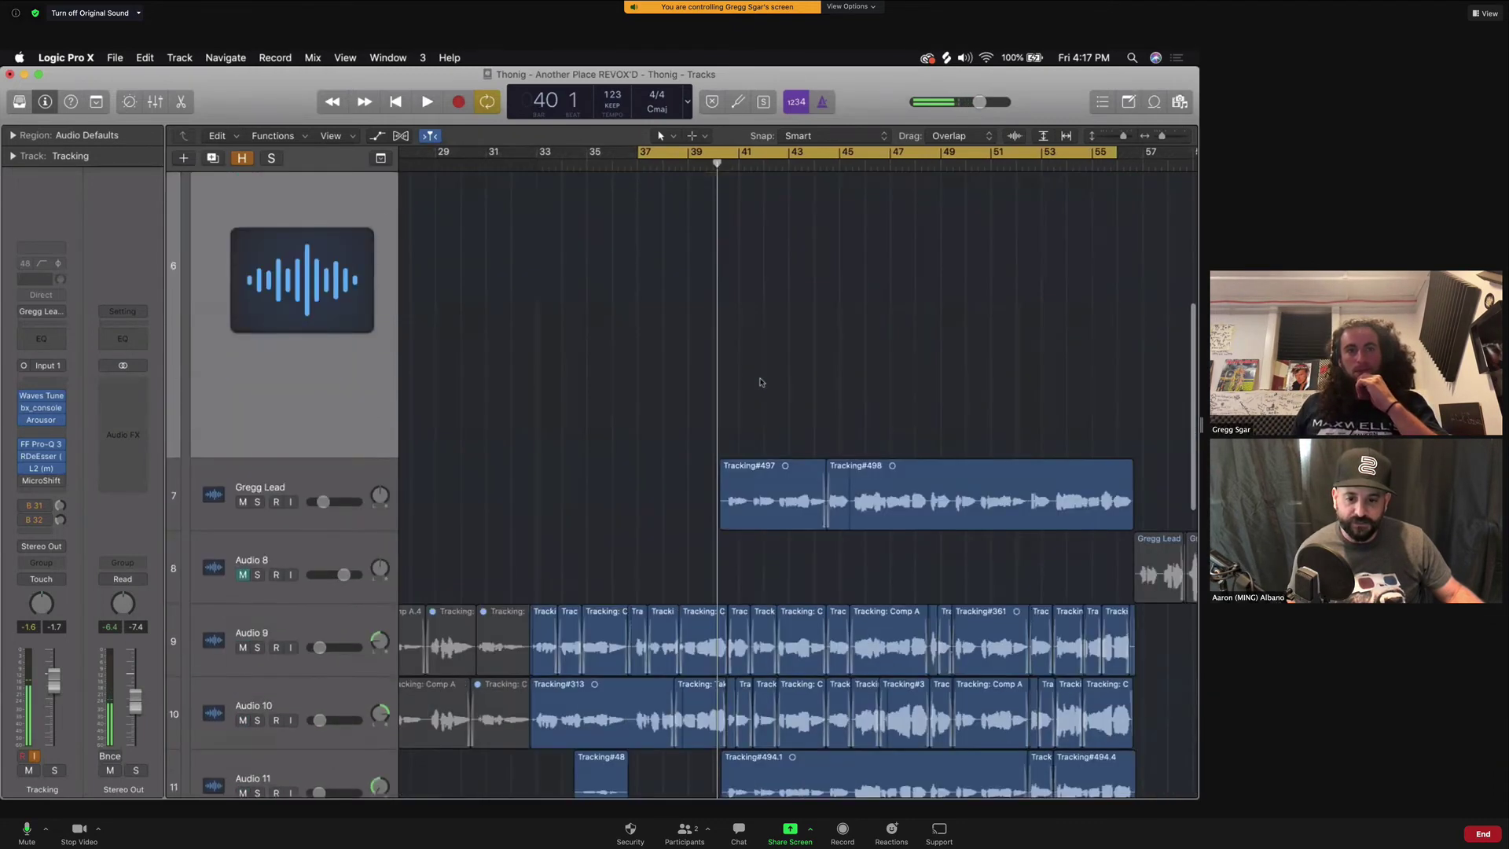
{"action": "scroll", "coordinate": [761, 382], "scroll_direction": "down", "scroll_amount": 3}
{"action": "left_click", "coordinate": [742, 361]}
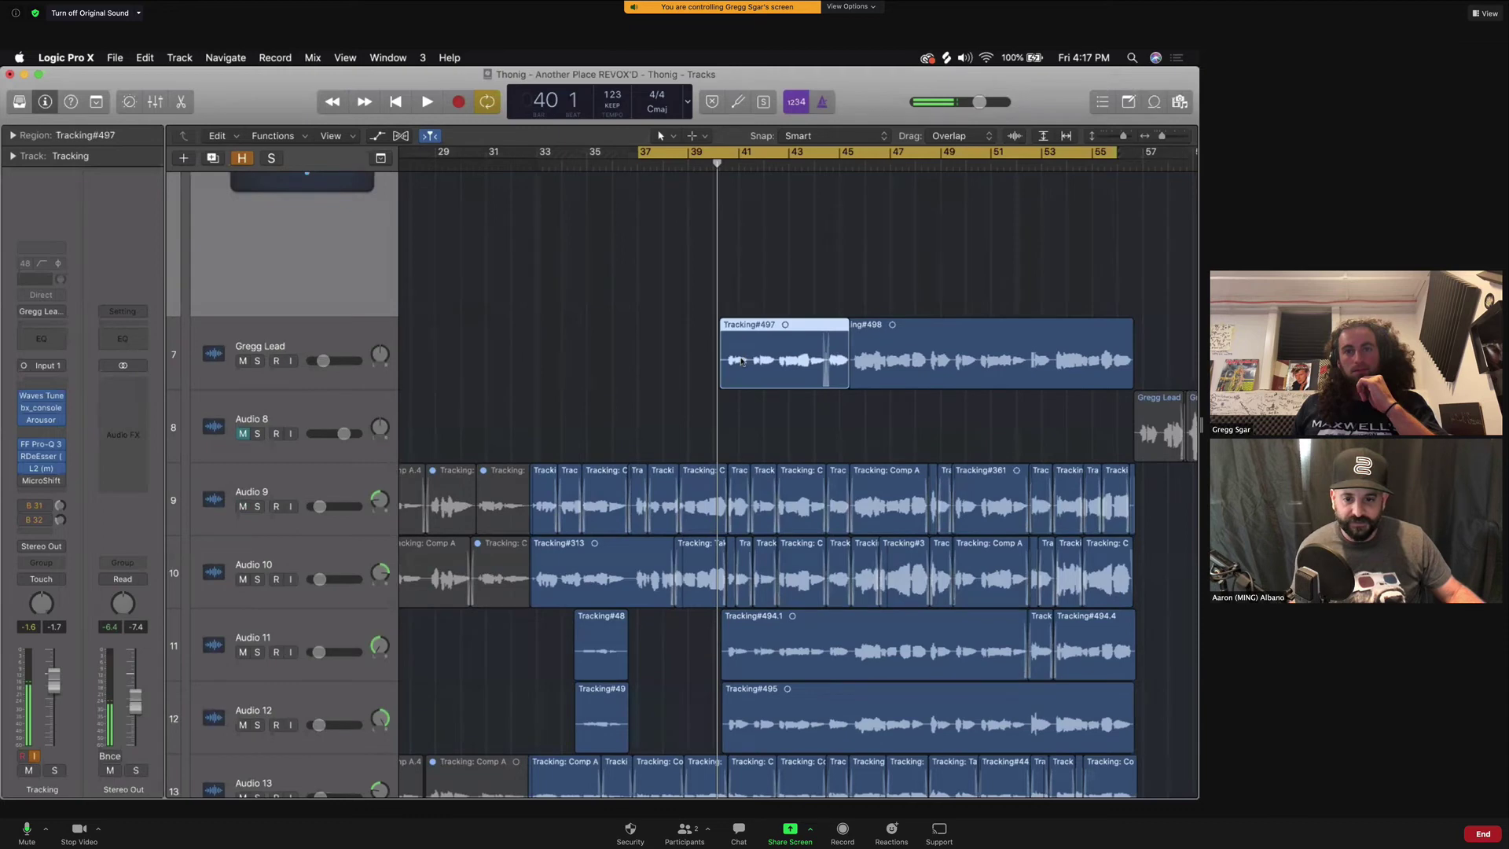
{"action": "key", "text": "ctrl+z"}
{"action": "key", "text": "super+Right"}
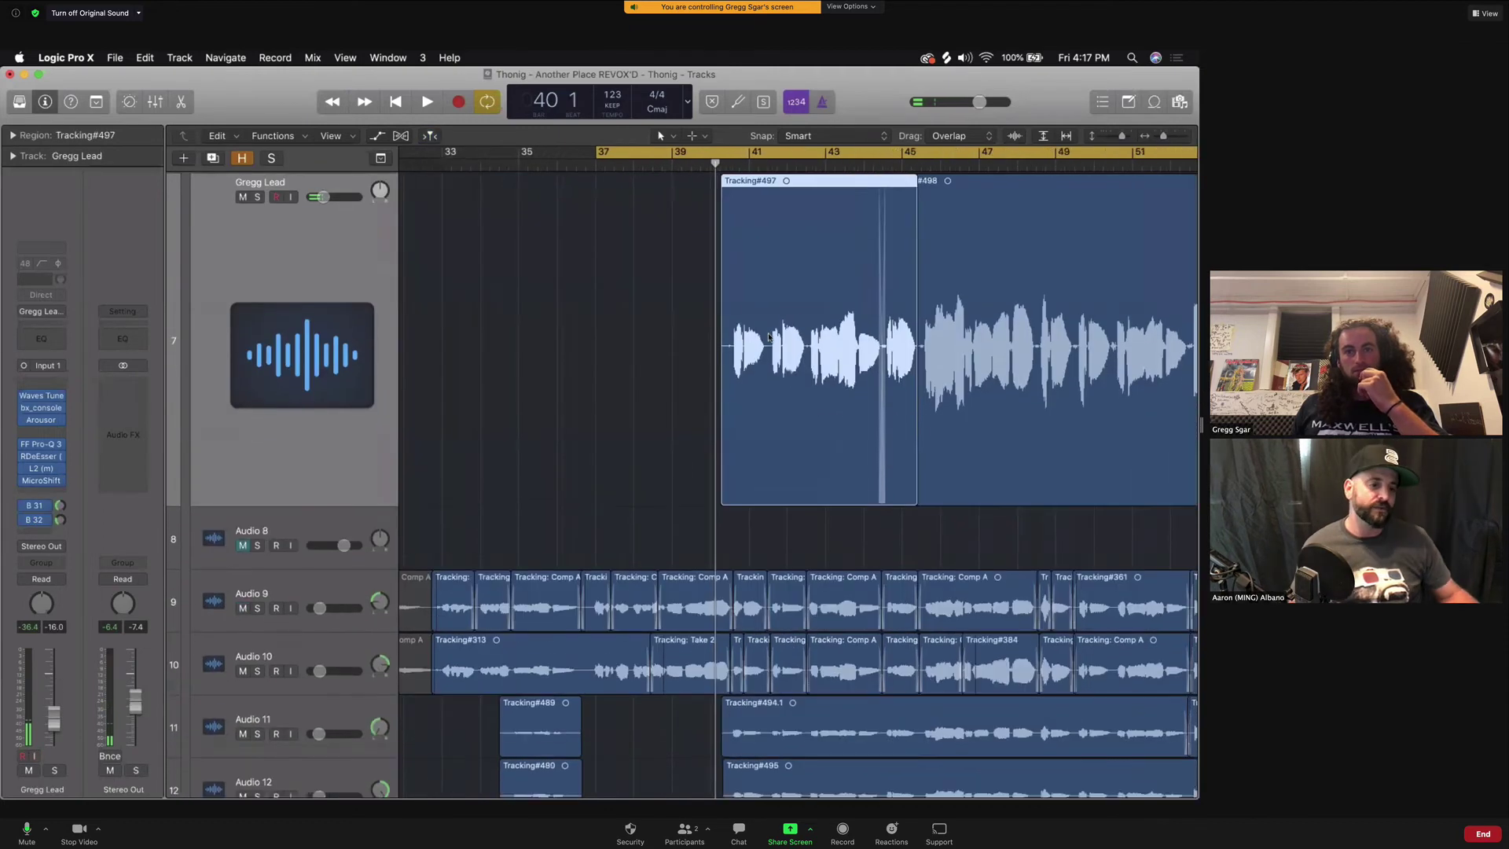
{"action": "key", "text": "super+Up"}
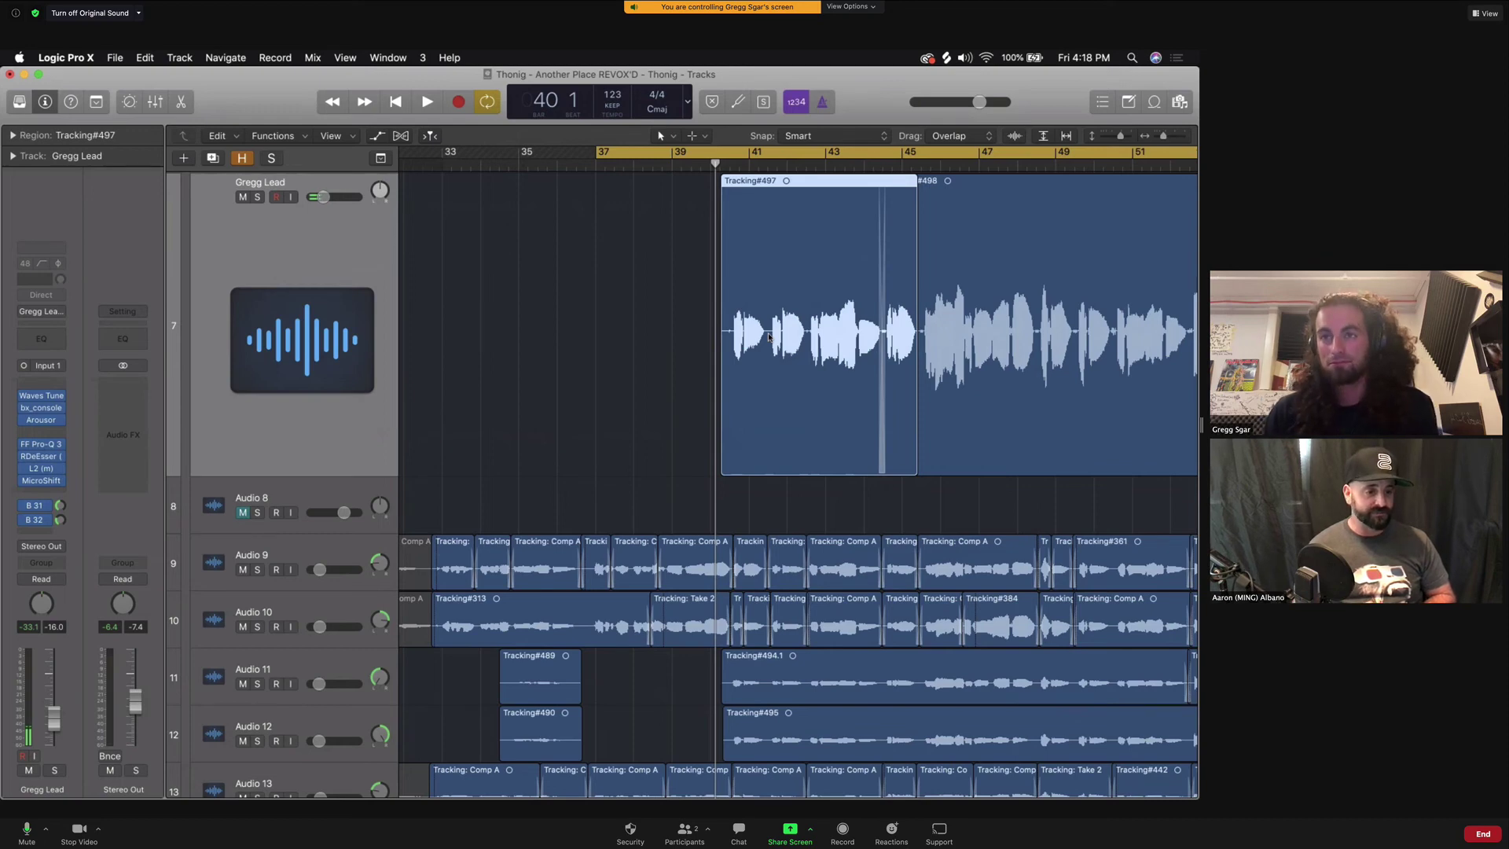
{"action": "key", "text": "Up"}
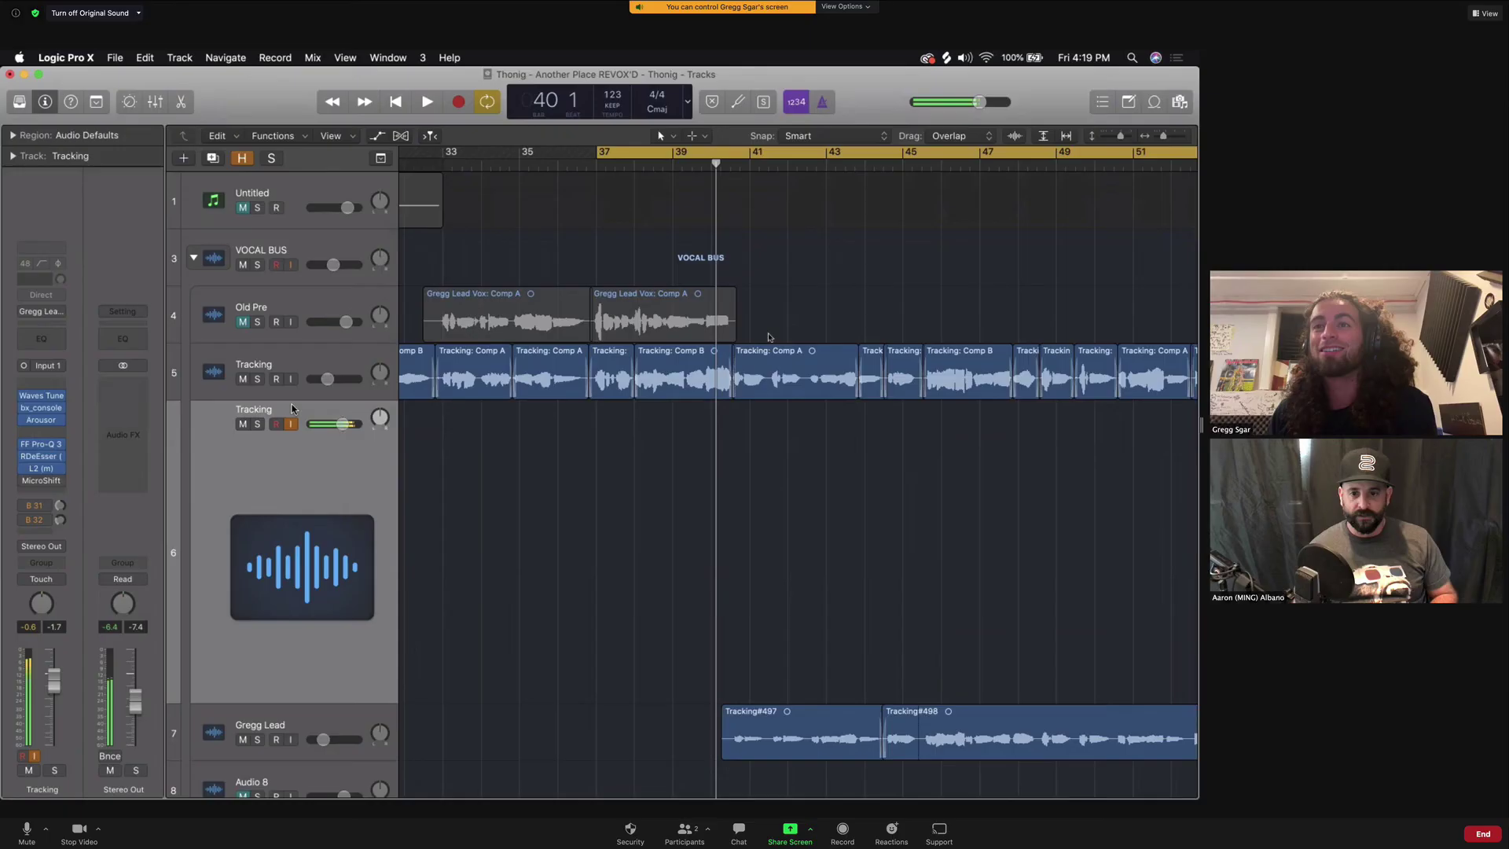